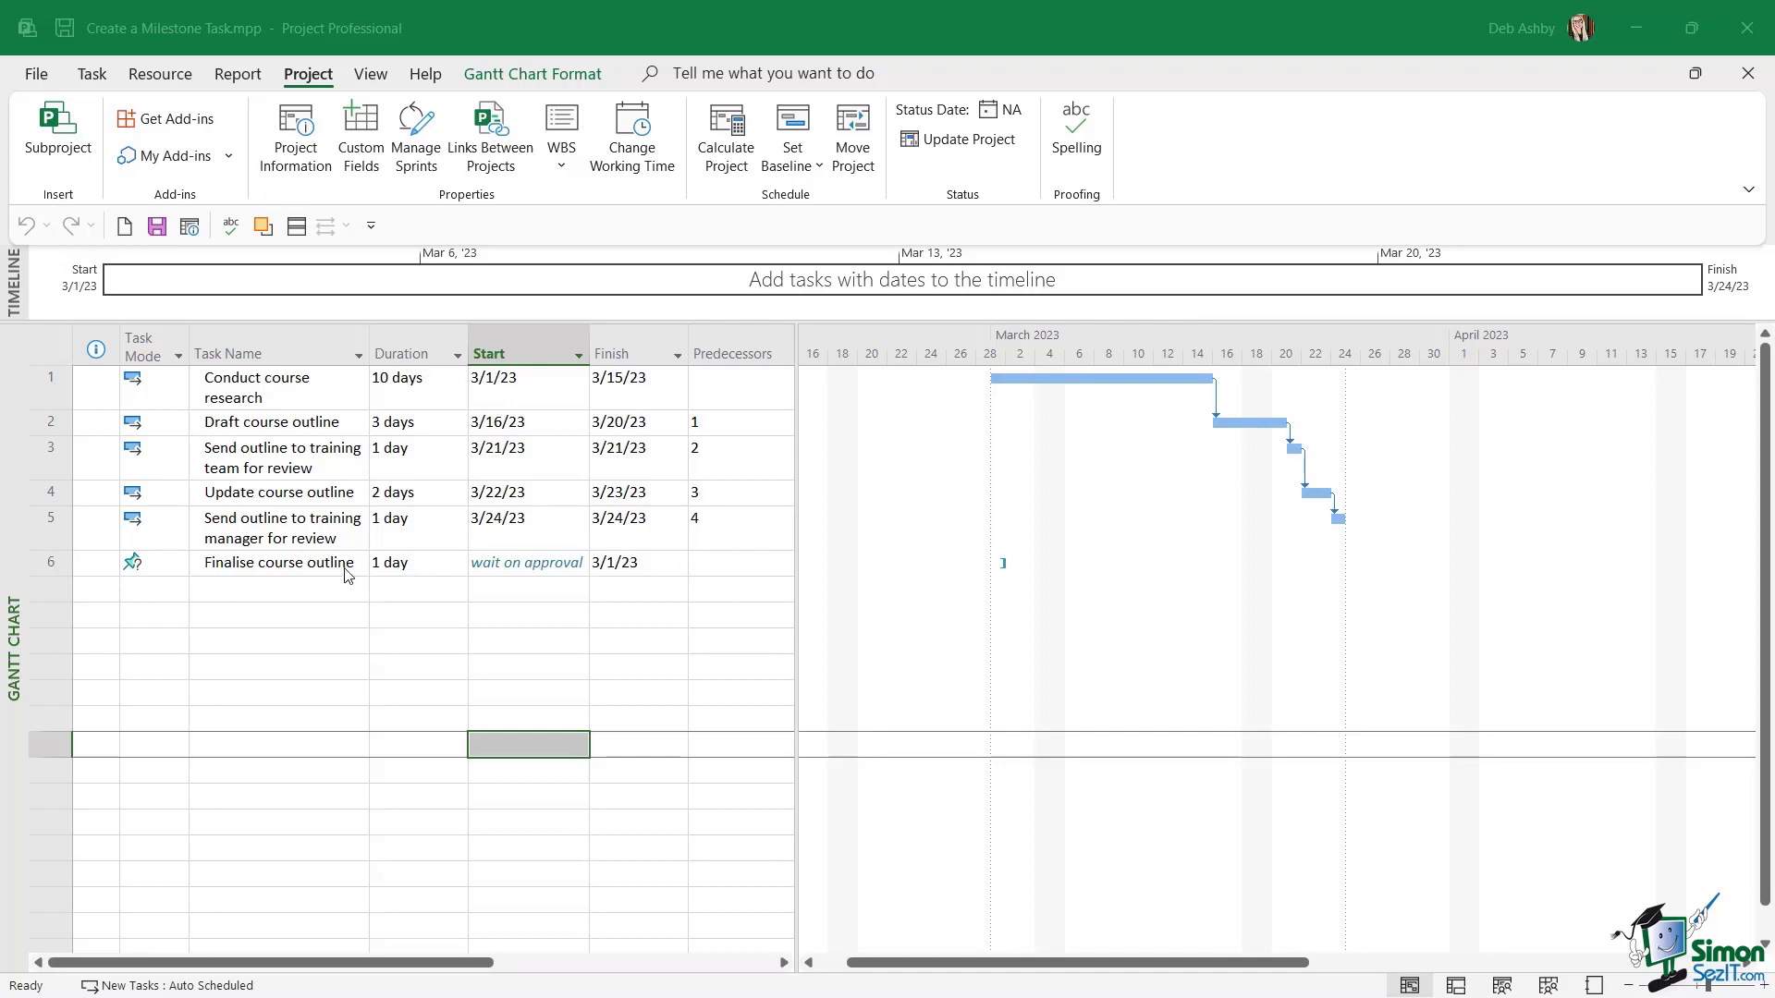
# Insert a new milestone above the "Finalise course outline" task.
pyautogui.click(51, 564)
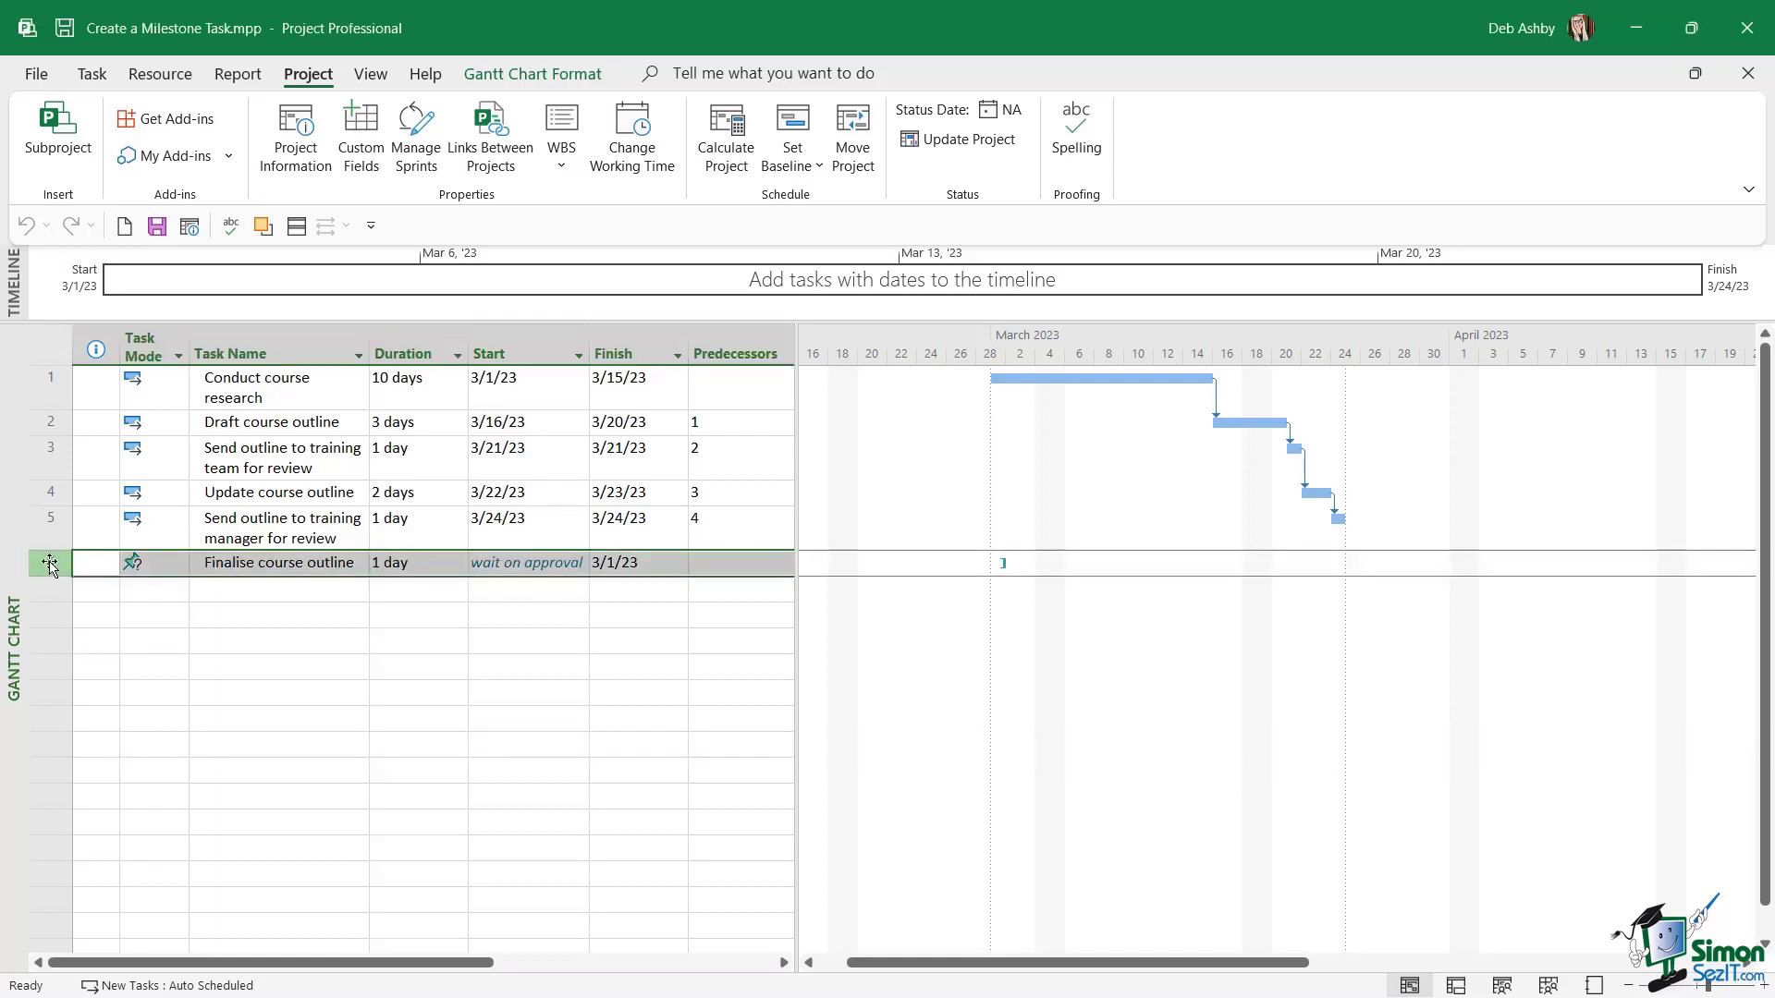
pyautogui.click(257, 562)
pyautogui.click(373, 562)
pyautogui.click(642, 564)
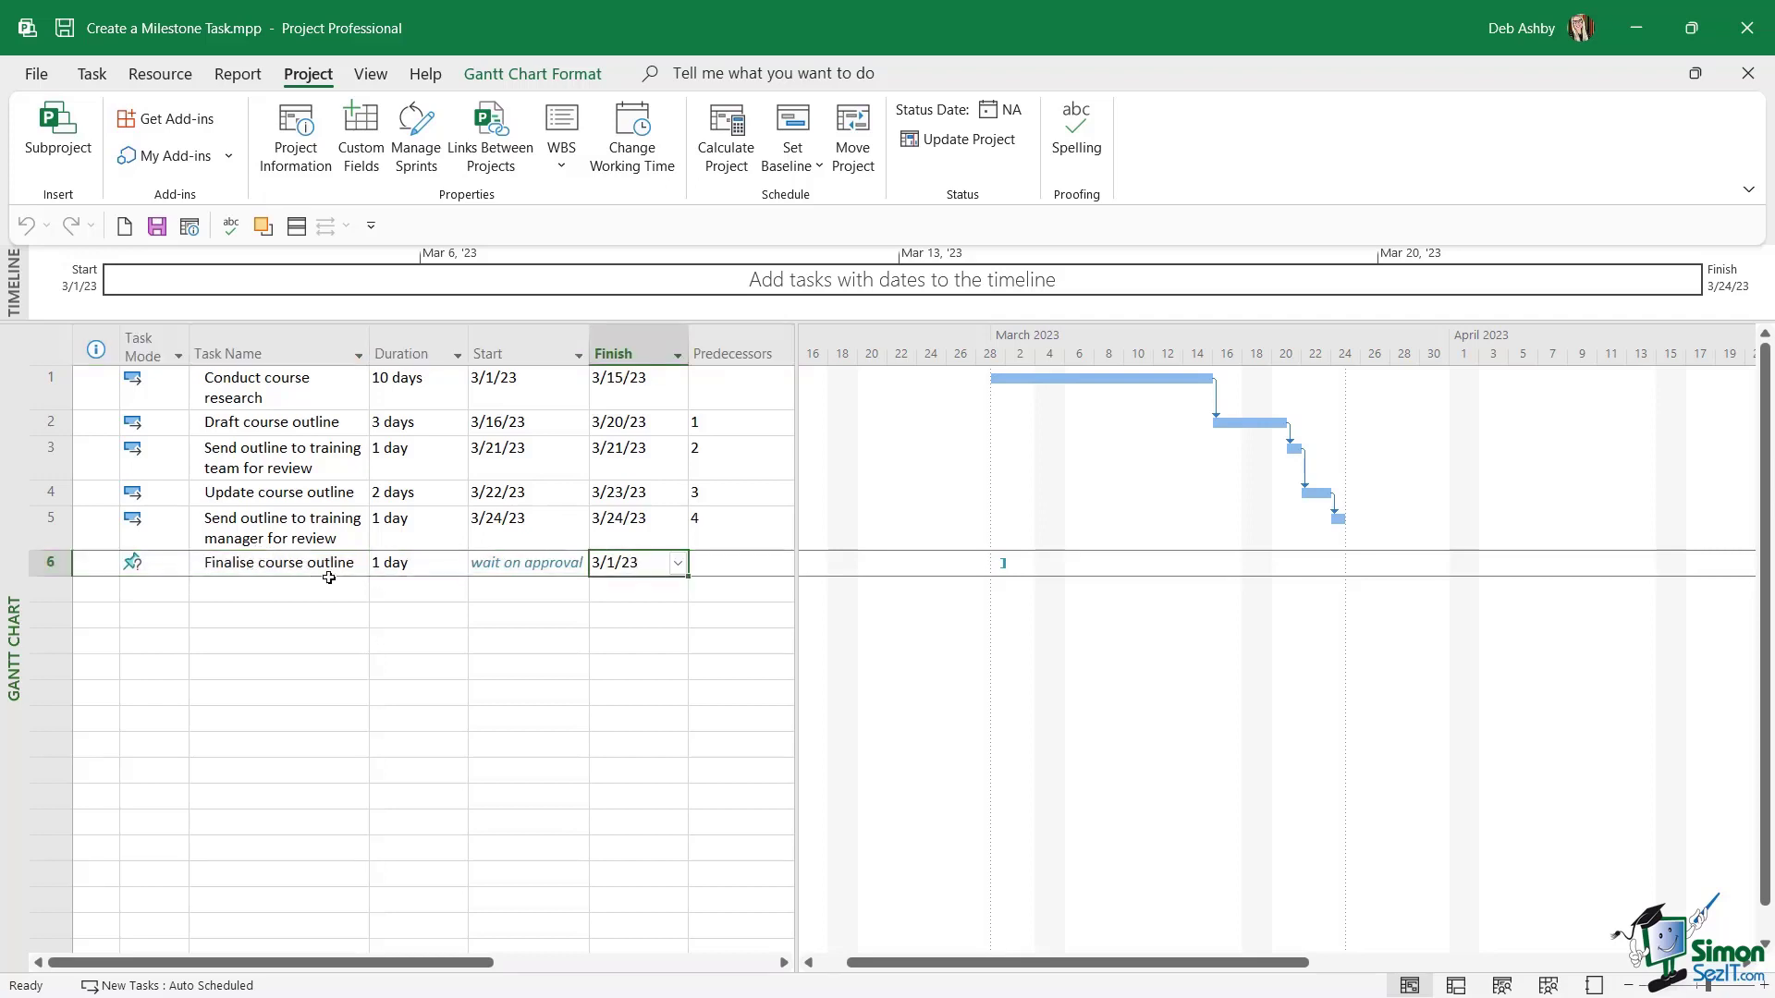
pyautogui.click(44, 561)
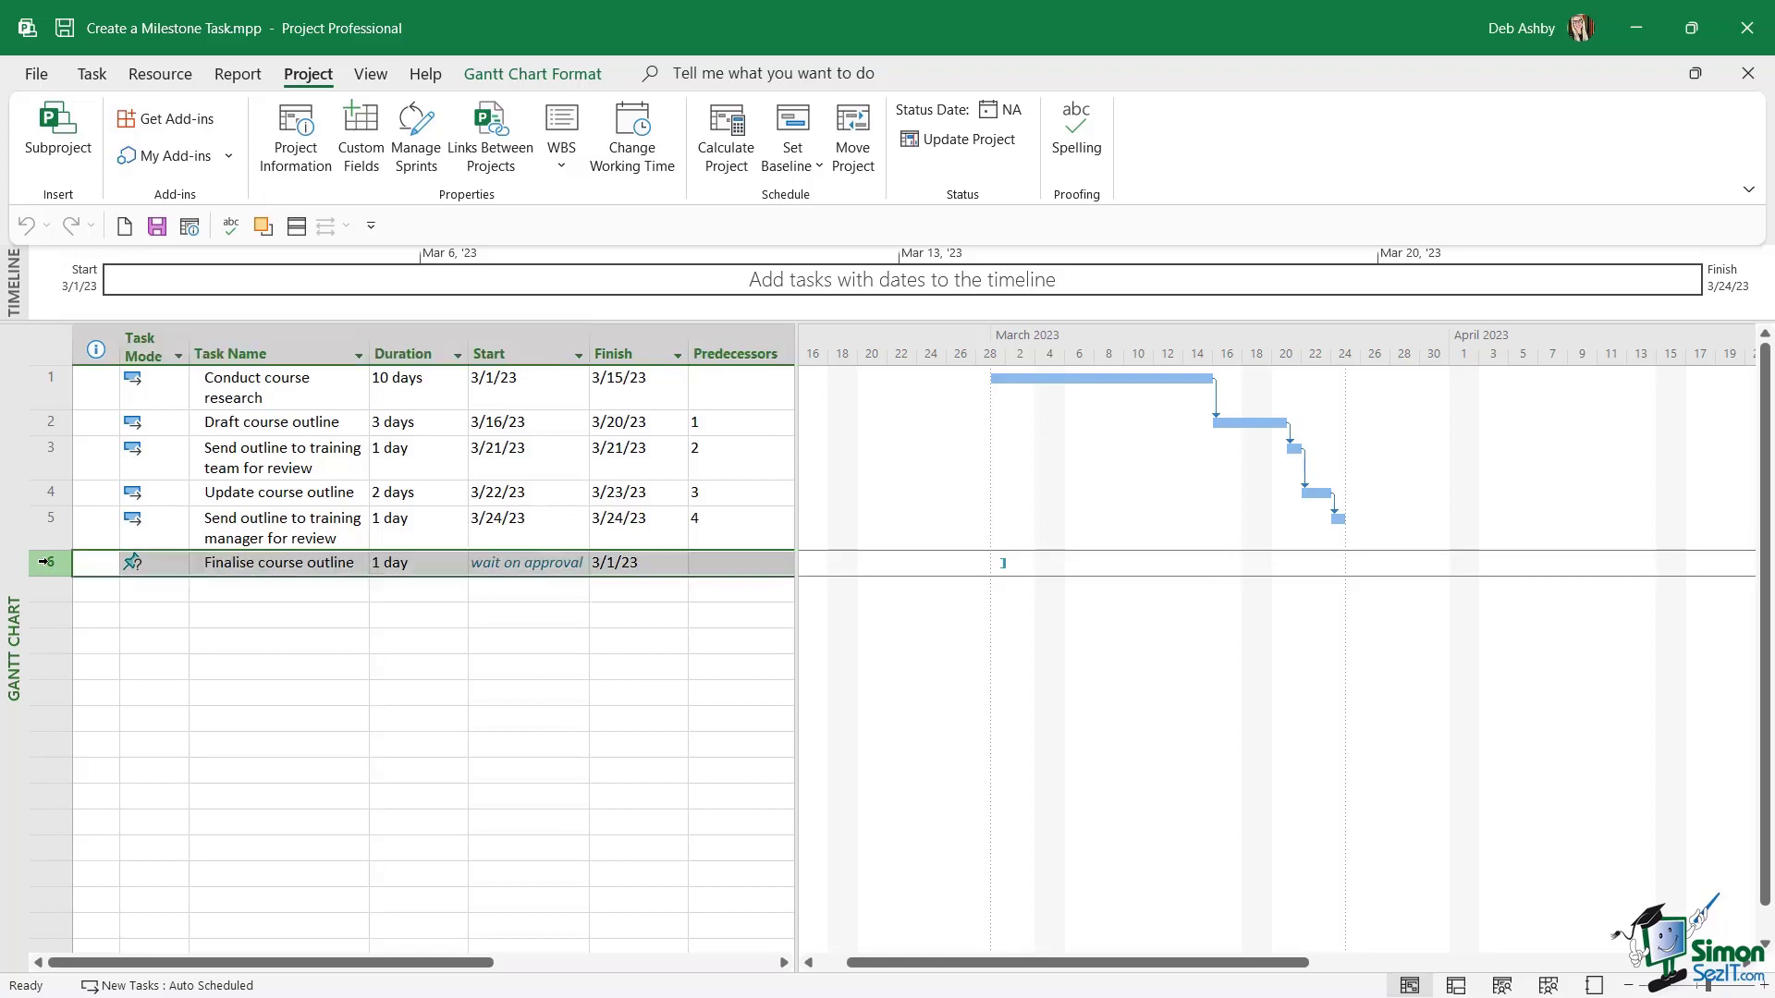
pyautogui.click(91, 76)
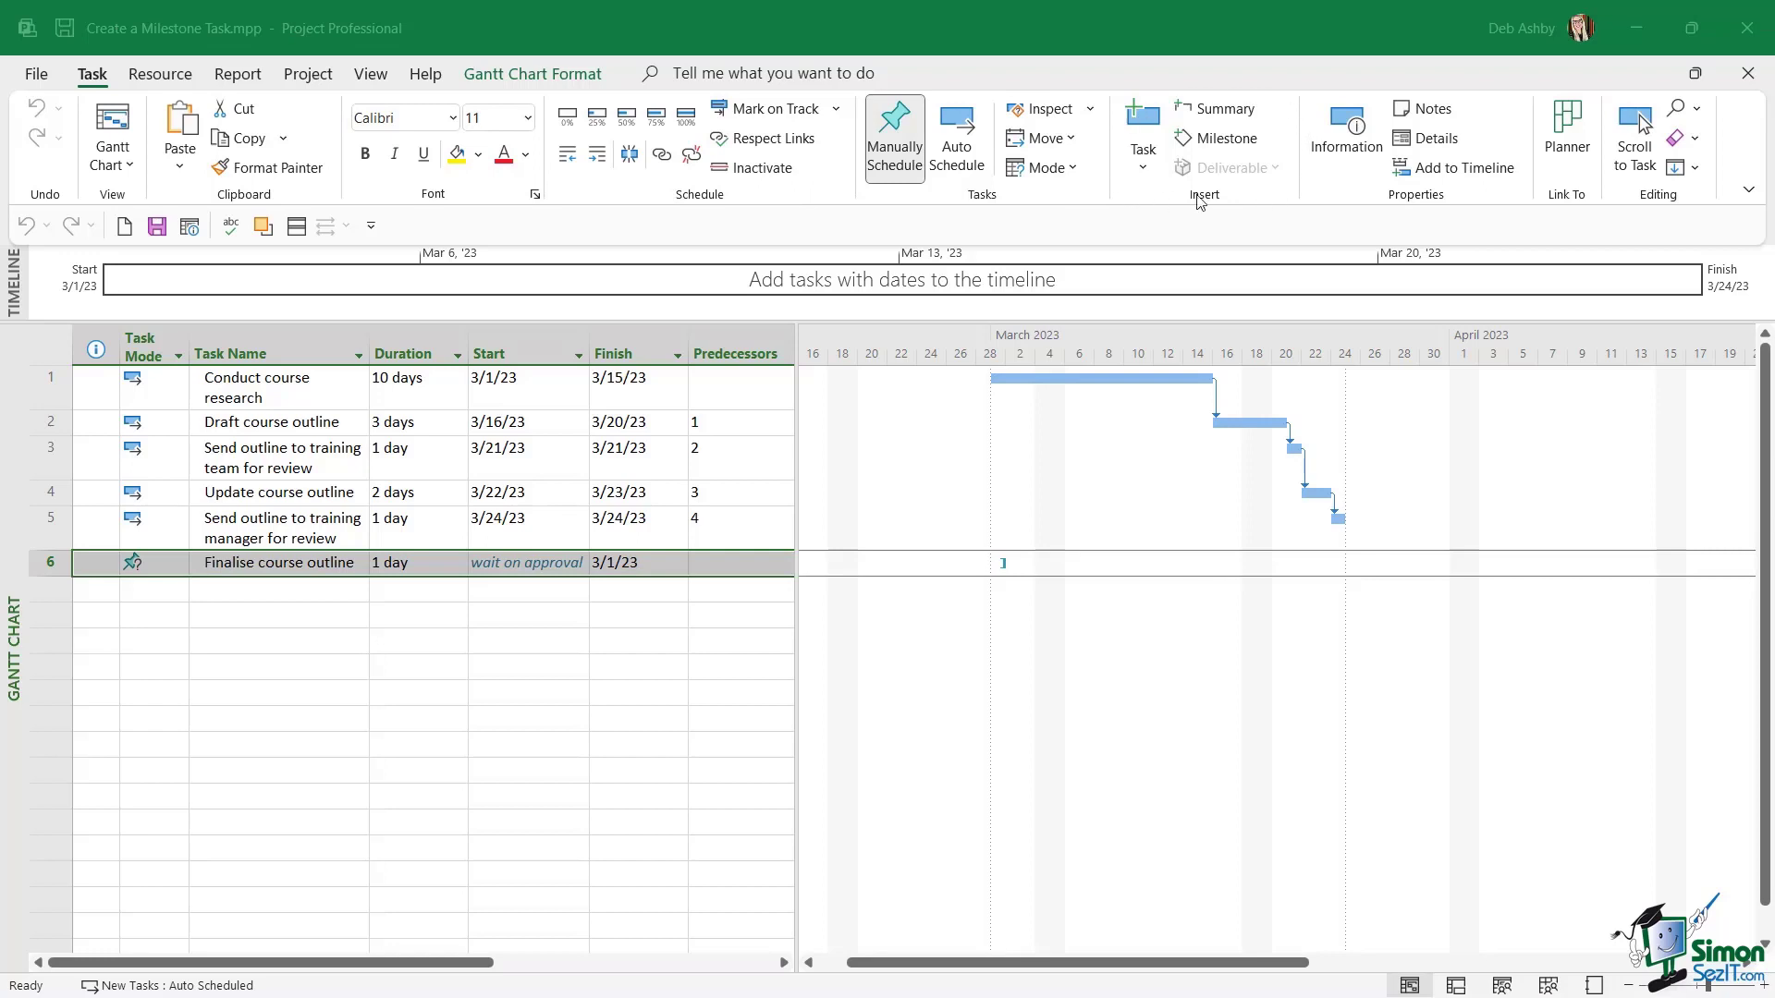
pyautogui.click(1225, 141)
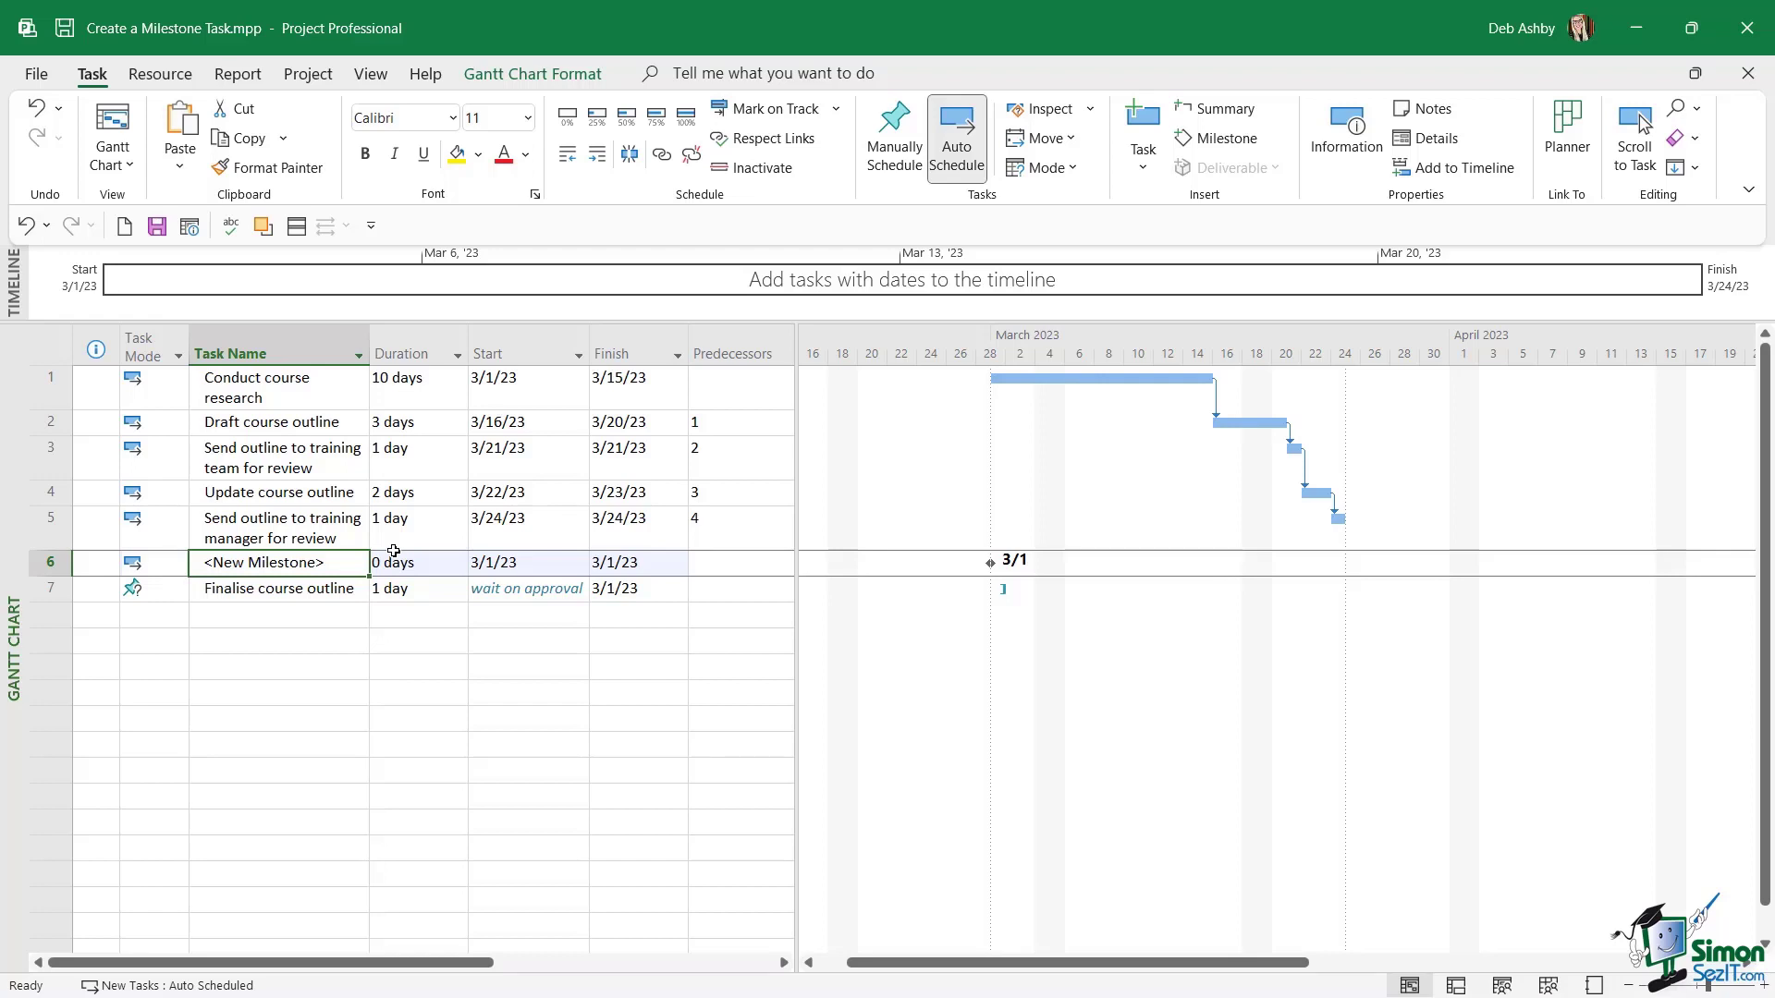
# Rename the new milestone as "Outline approved".
pyautogui.click(312, 563)
pyautogui.moveTo(315, 561); pyautogui.dragTo(190, 562)
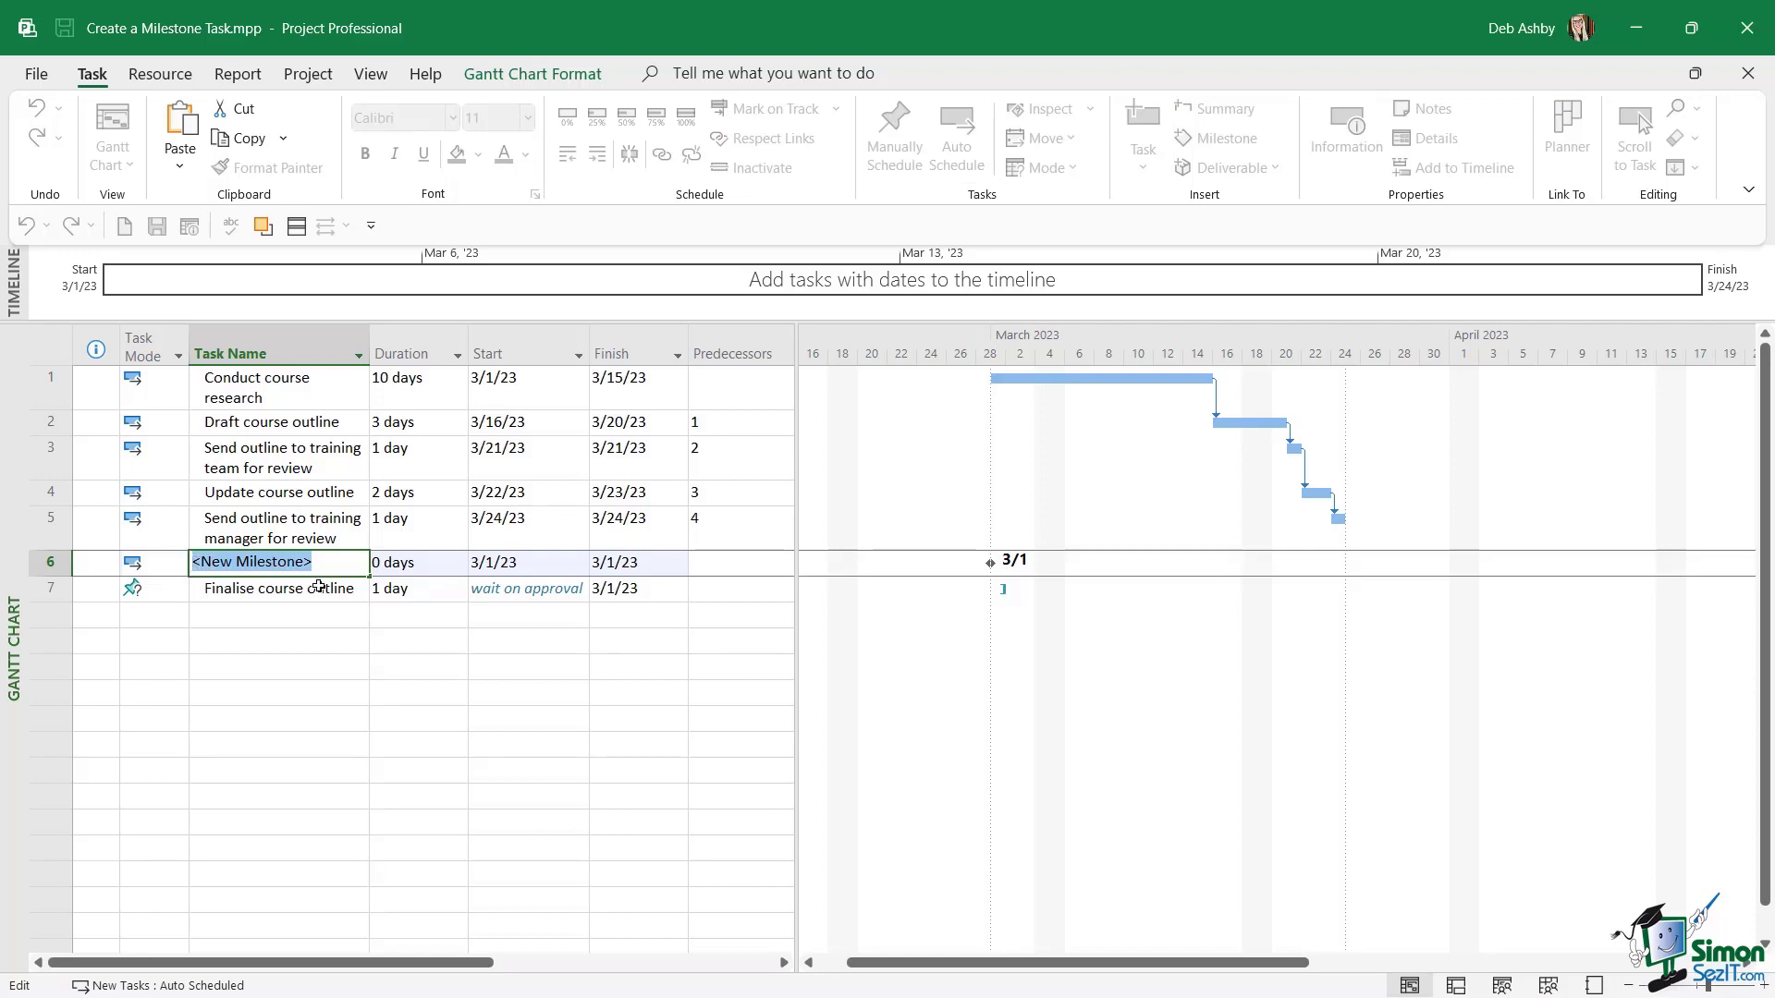
pyautogui.write('Out')
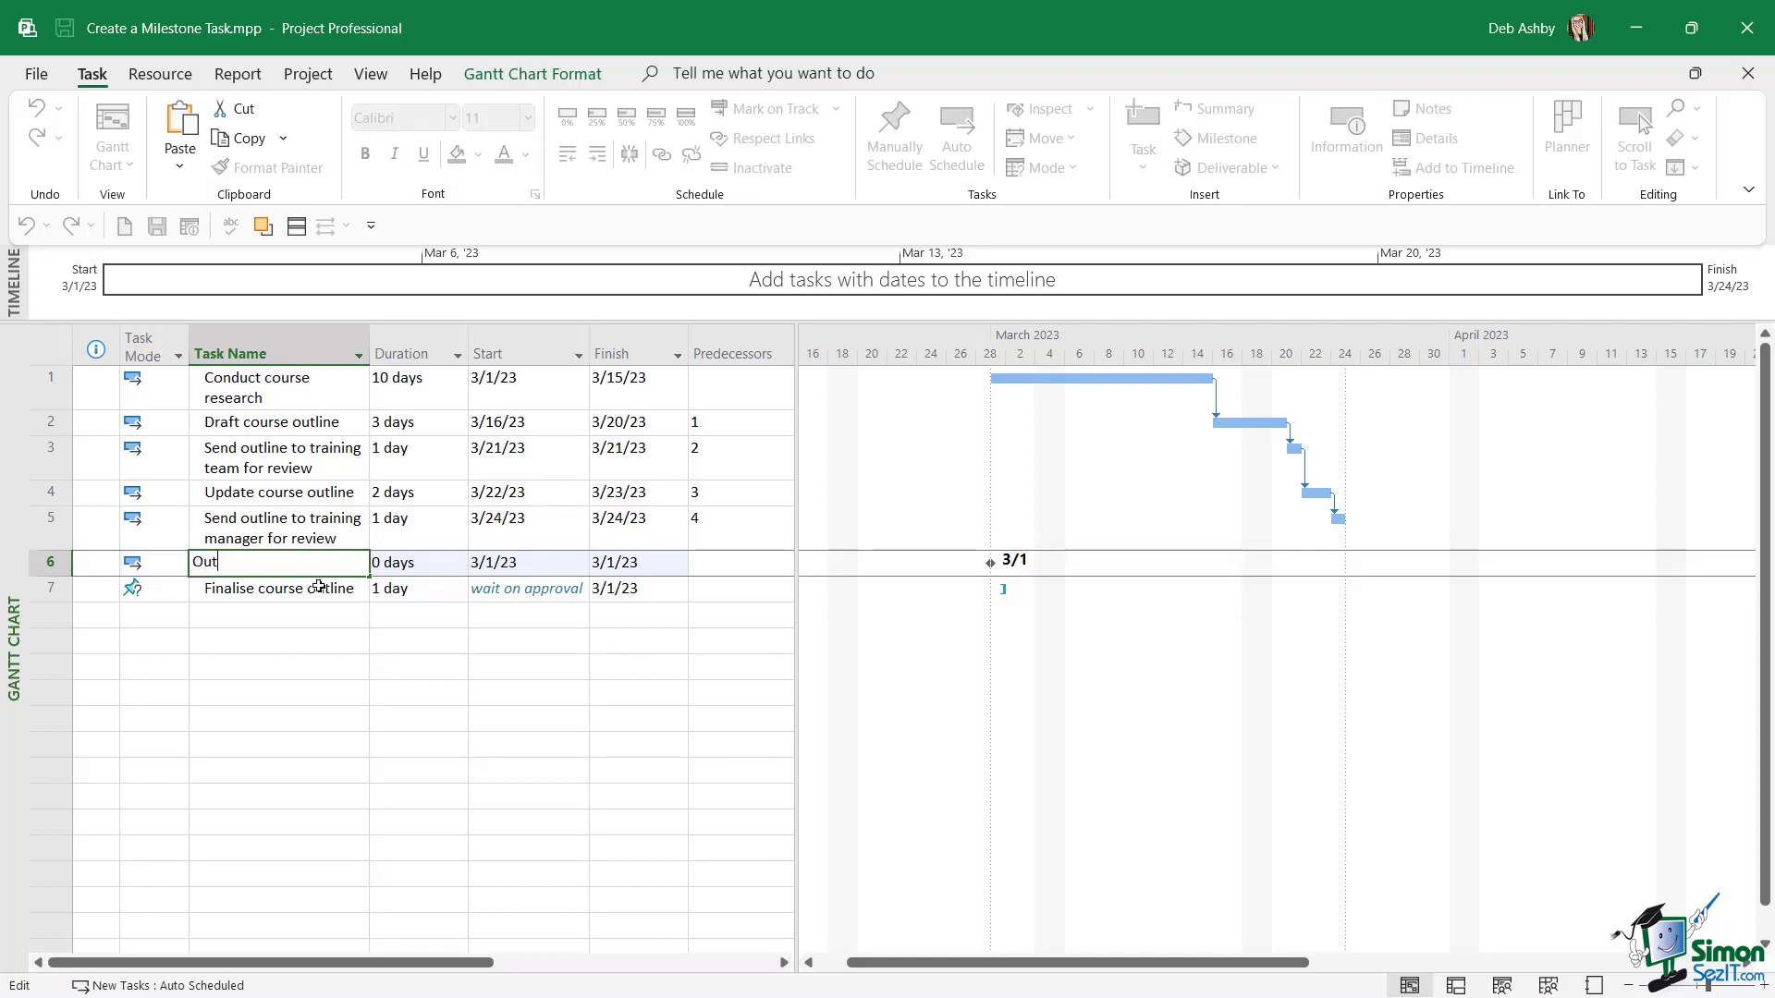
pyautogui.write('line approved')
pyautogui.press('Return')
pyautogui.click(280, 563)
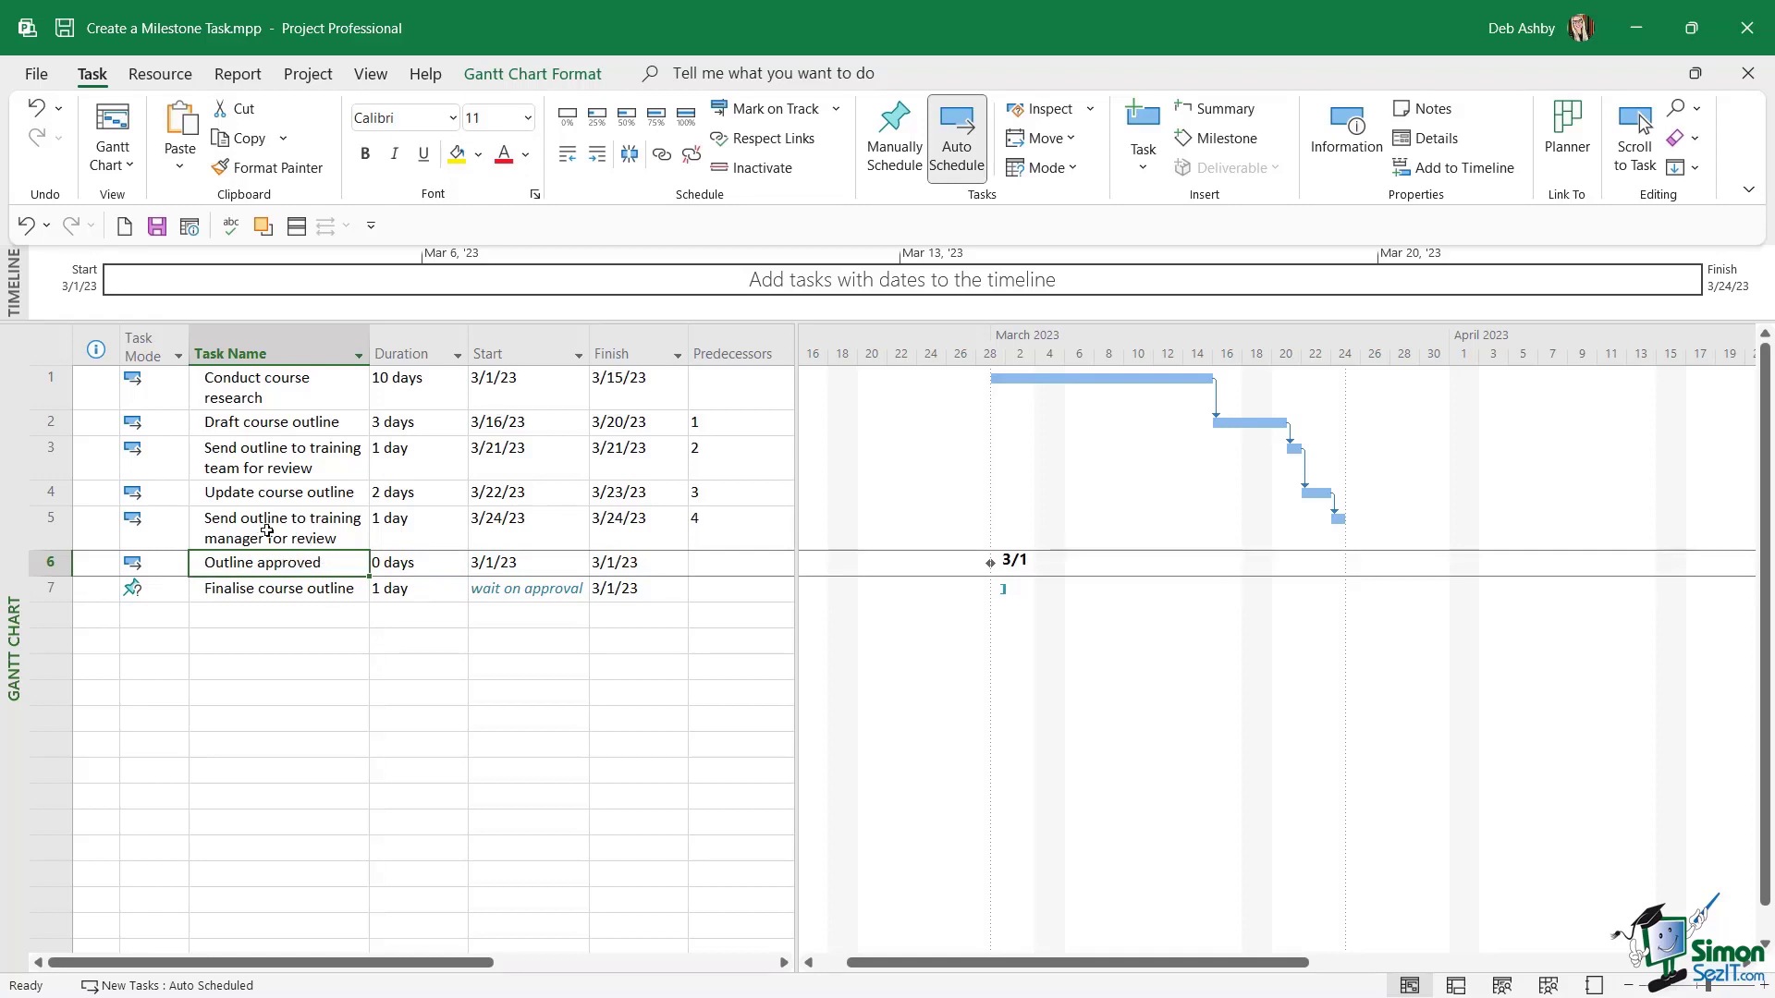
# Set task 5, "Send outline to training manager for review", as the predecessor of the "Outline approved" milestone.
pyautogui.click(718, 562)
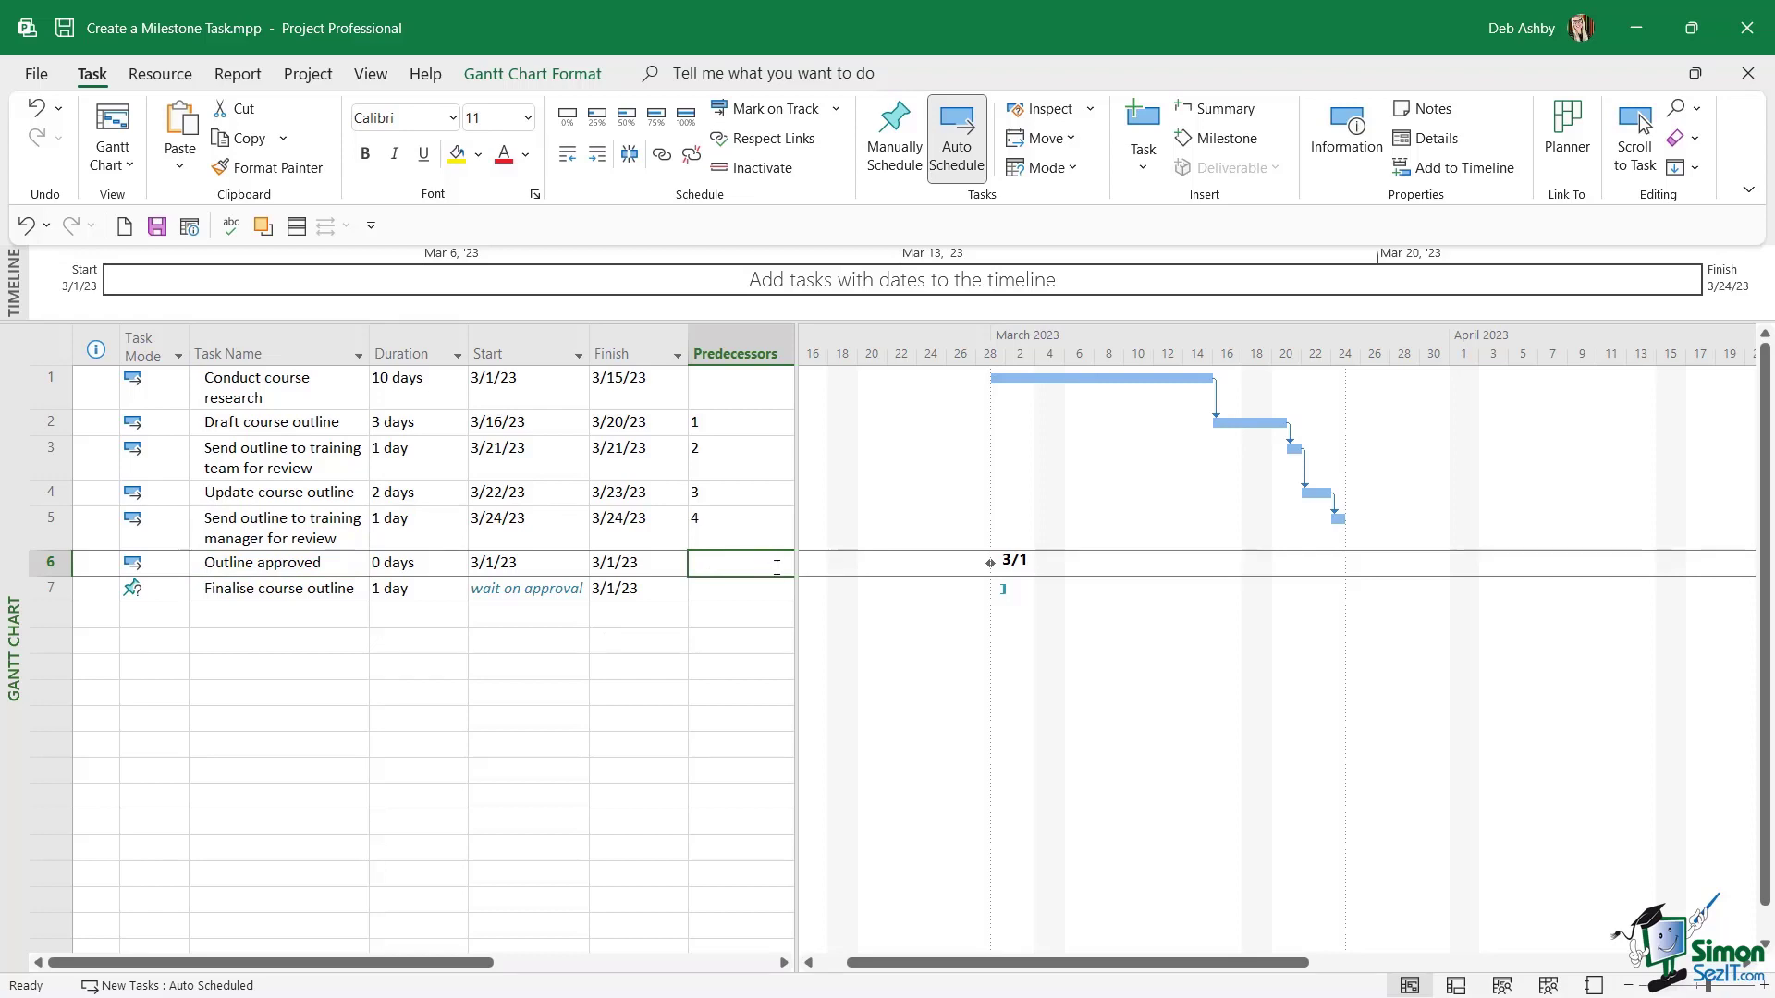
pyautogui.click(776, 566)
pyautogui.click(753, 565)
pyautogui.click(754, 564)
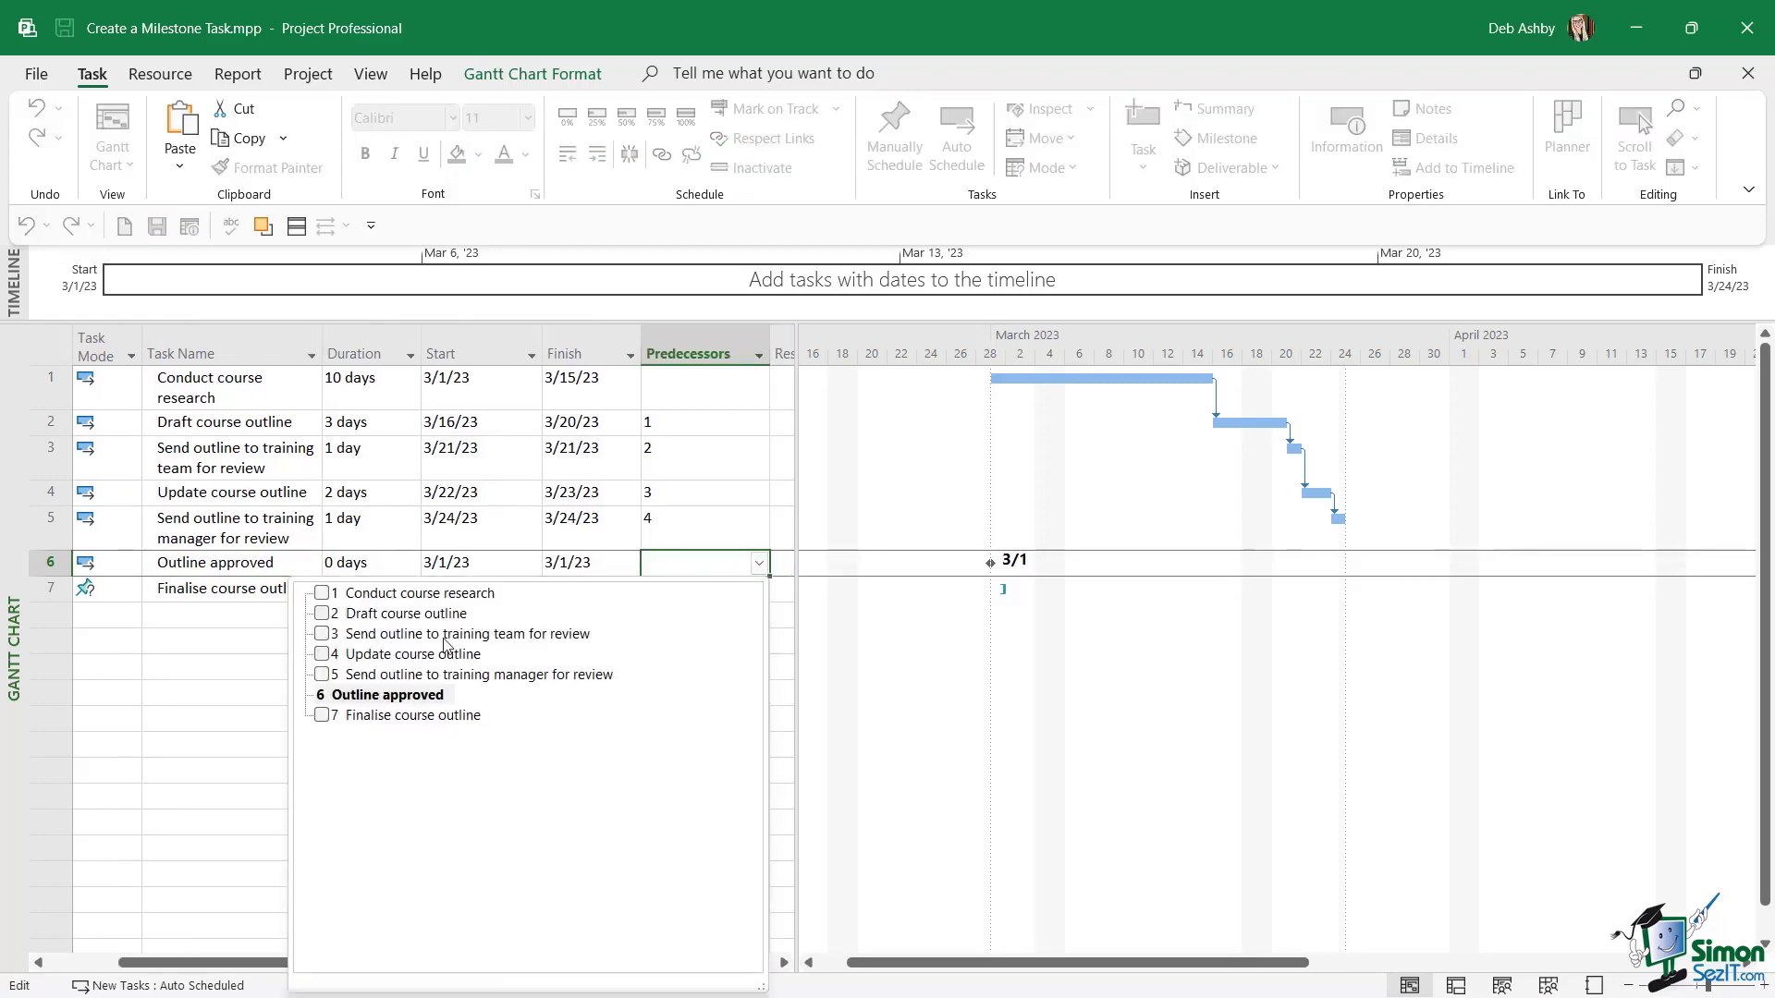
pyautogui.click(323, 675)
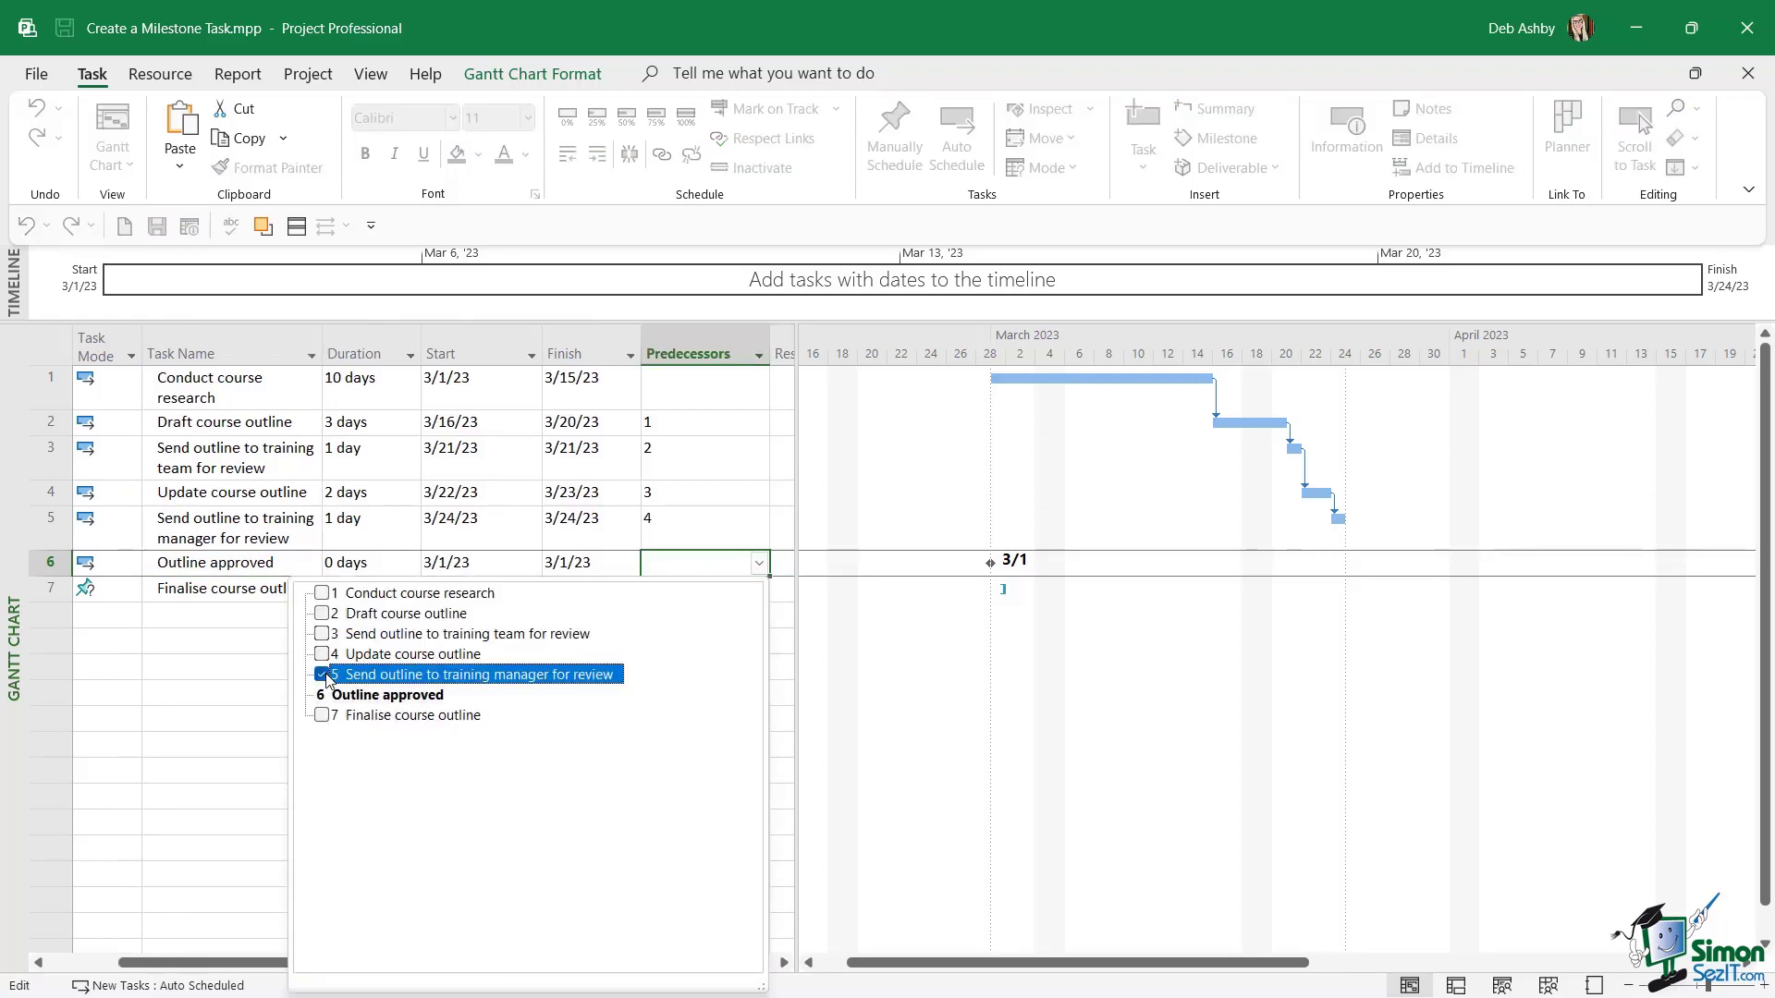
pyautogui.click(252, 668)
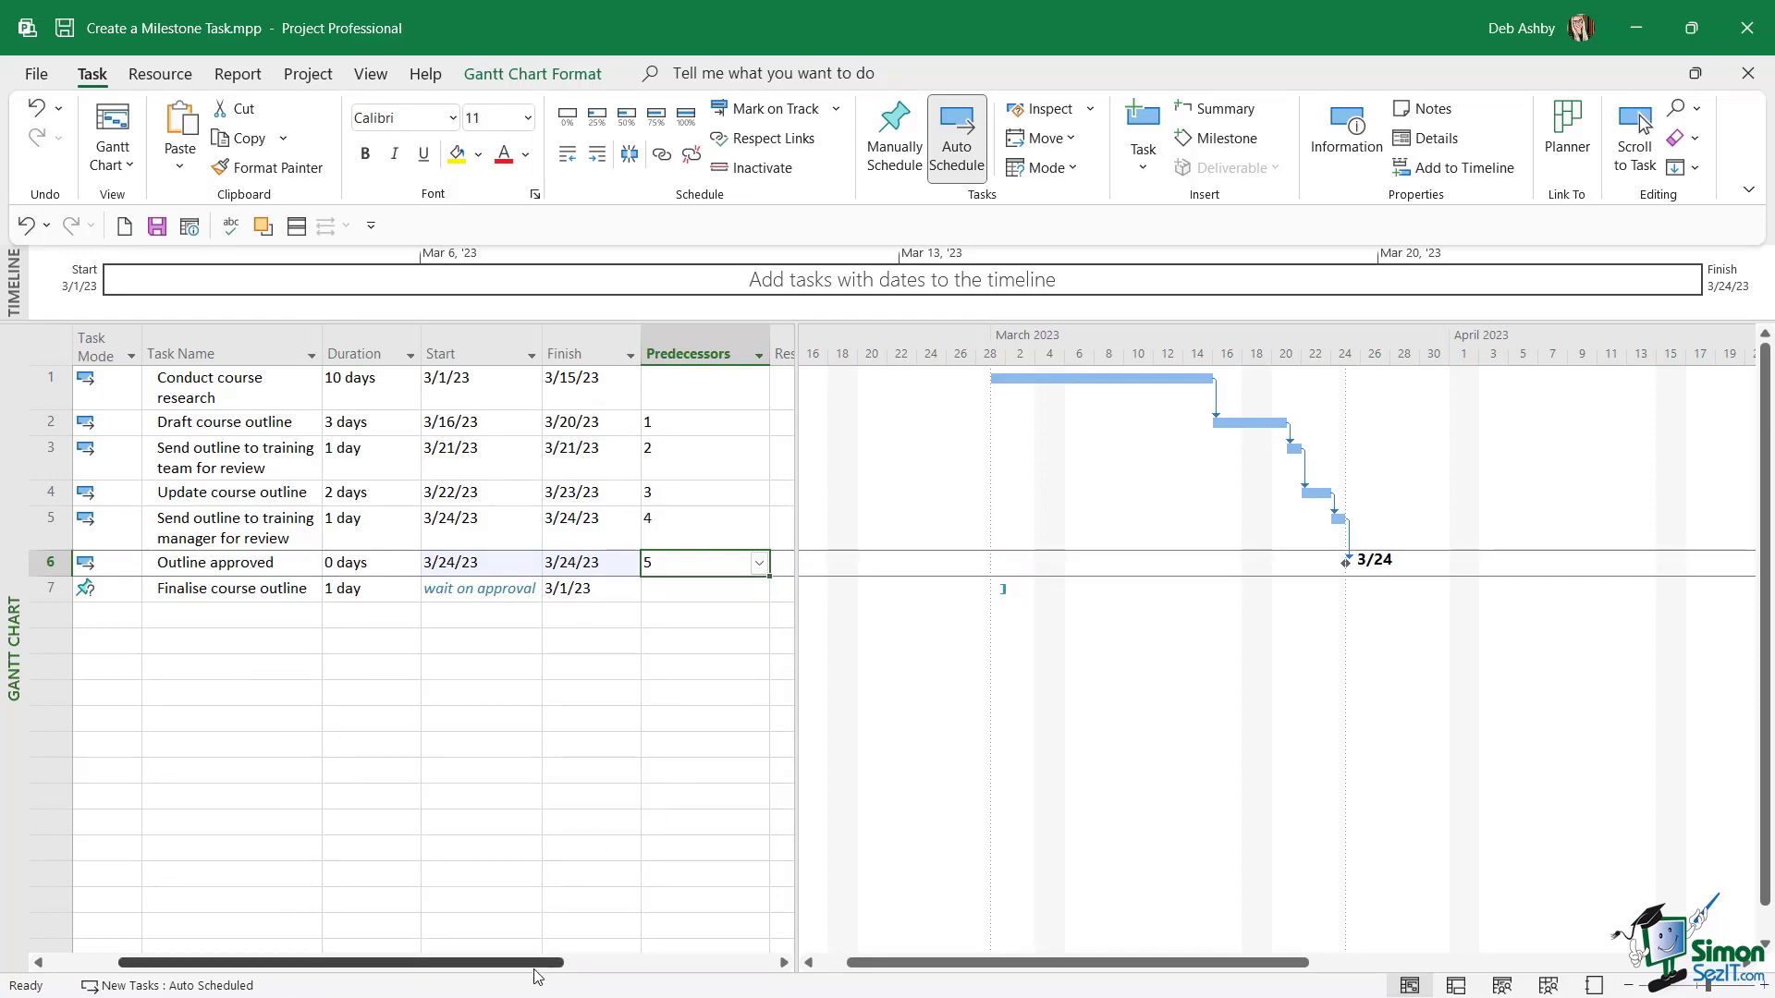
# Examine the "Outline approved" milestone marker and its link in the Gantt chart on an hourly timescale.
pyautogui.moveTo(539, 971); pyautogui.dragTo(490, 964)
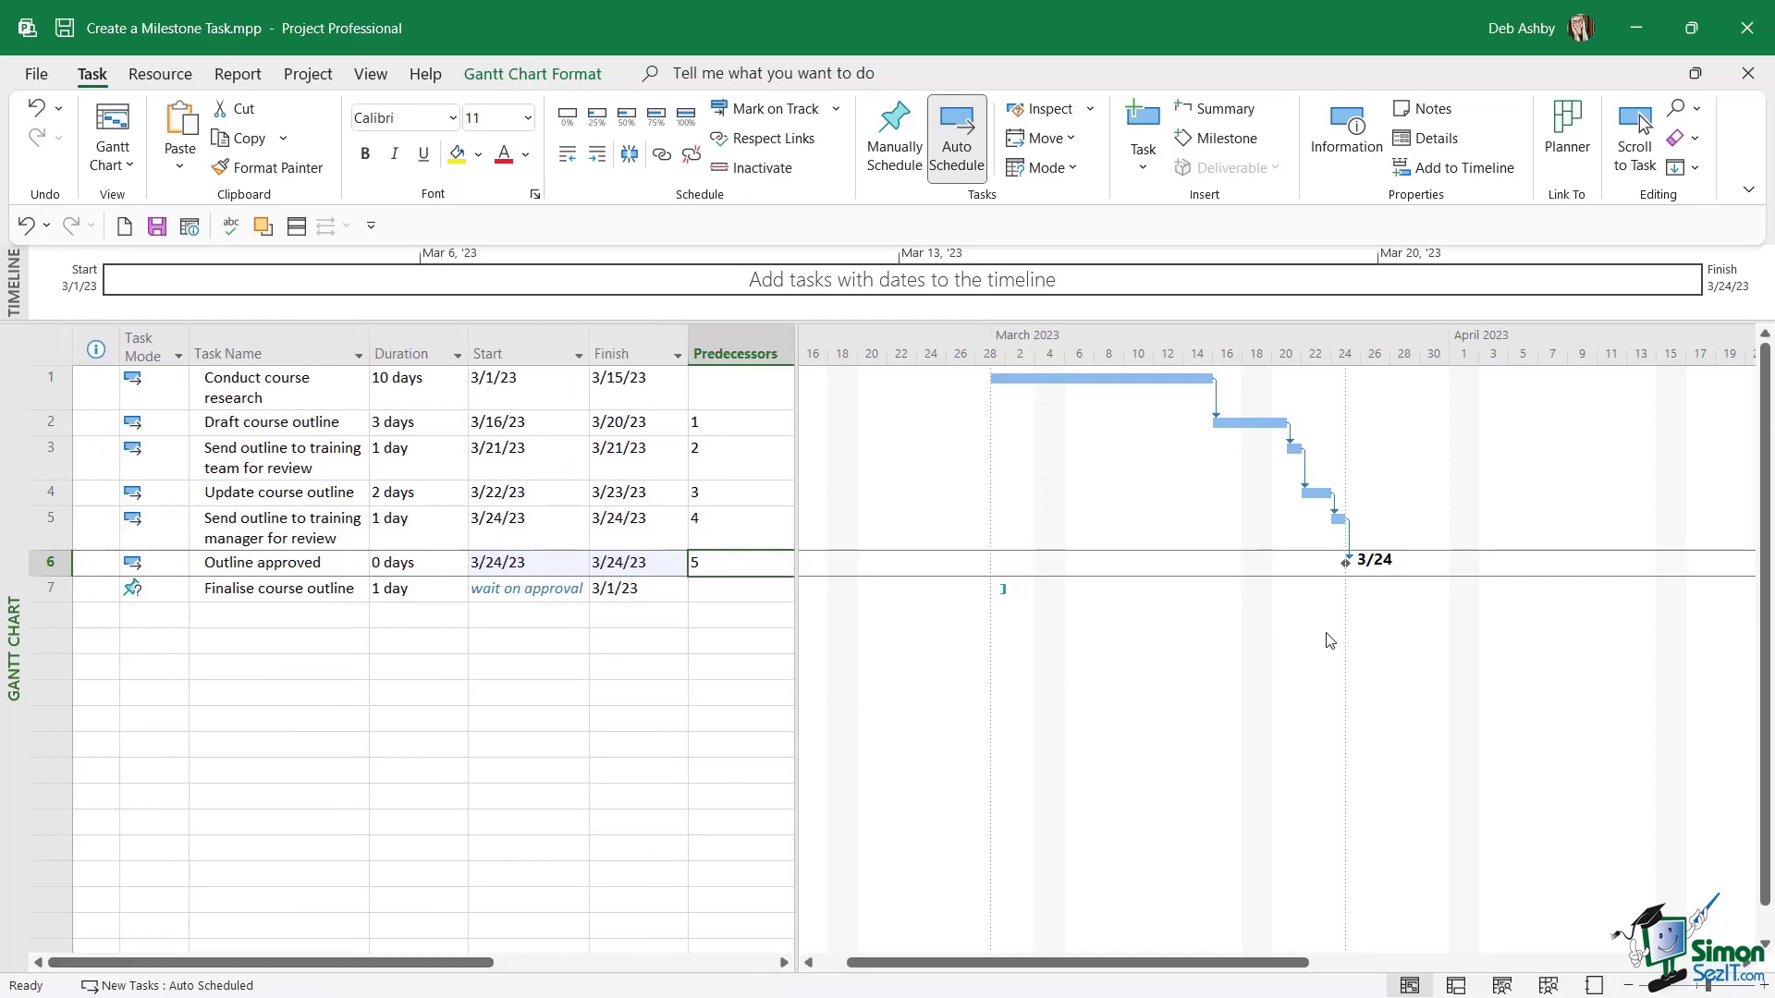
pyautogui.click(1765, 985)
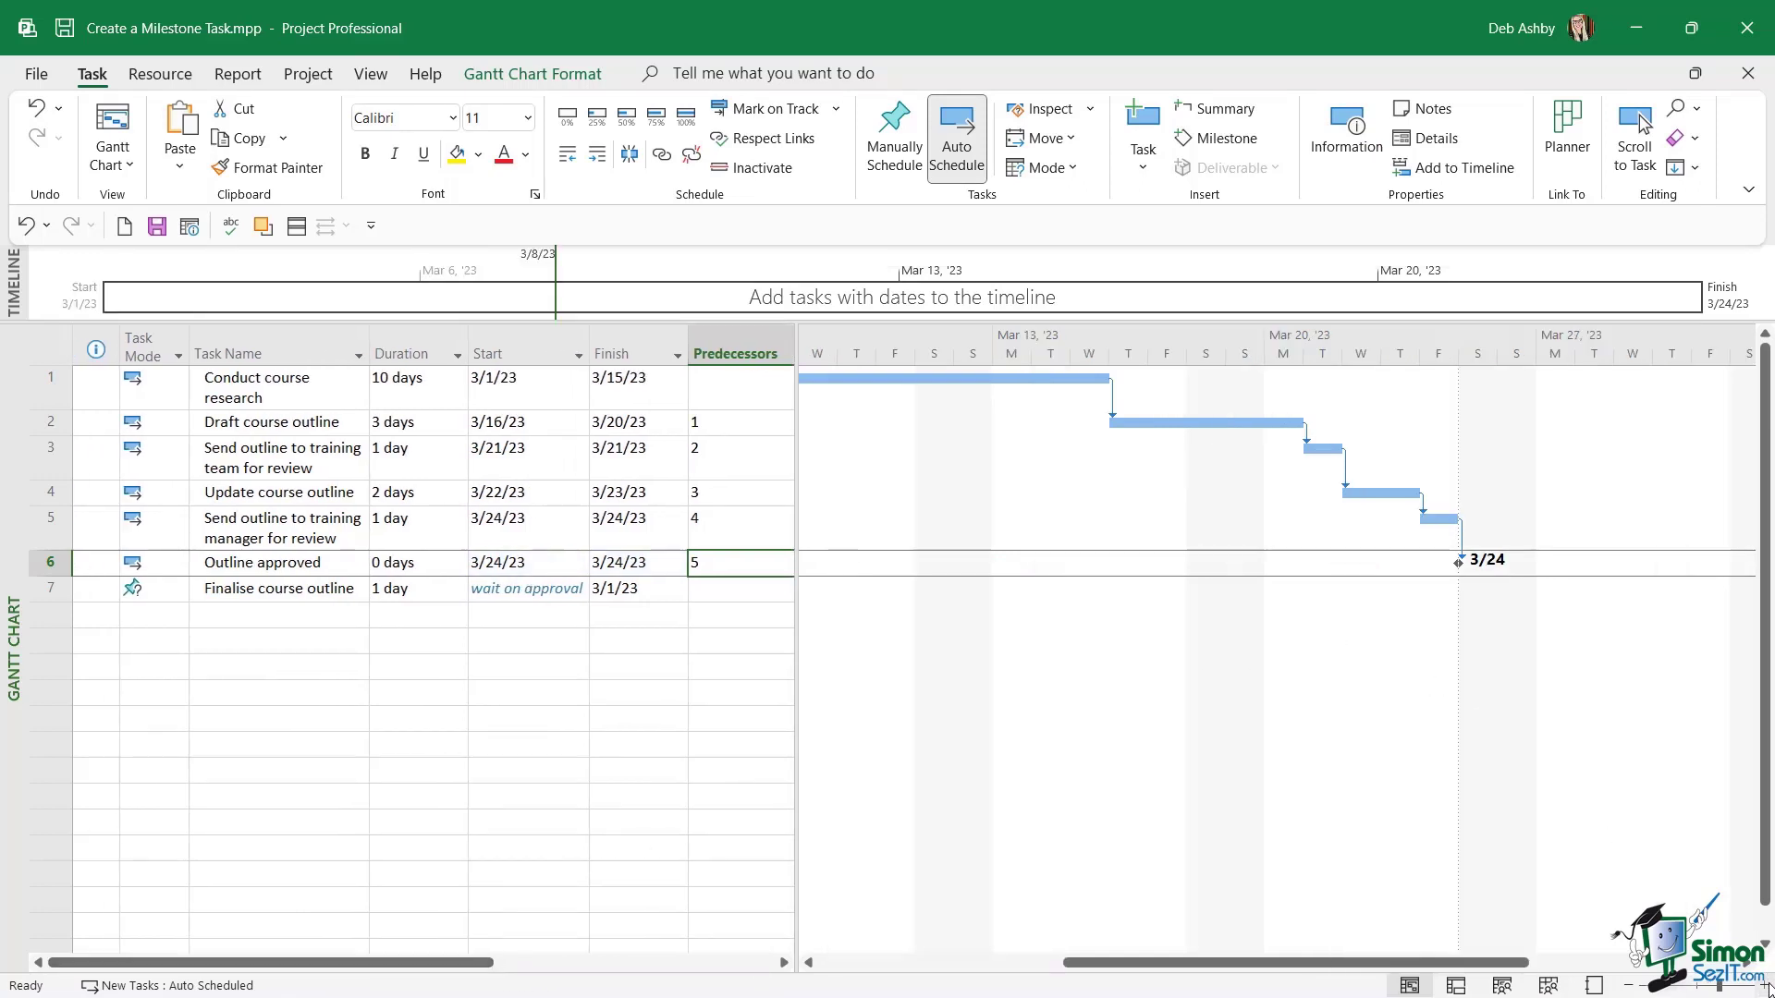
pyautogui.click(1768, 987)
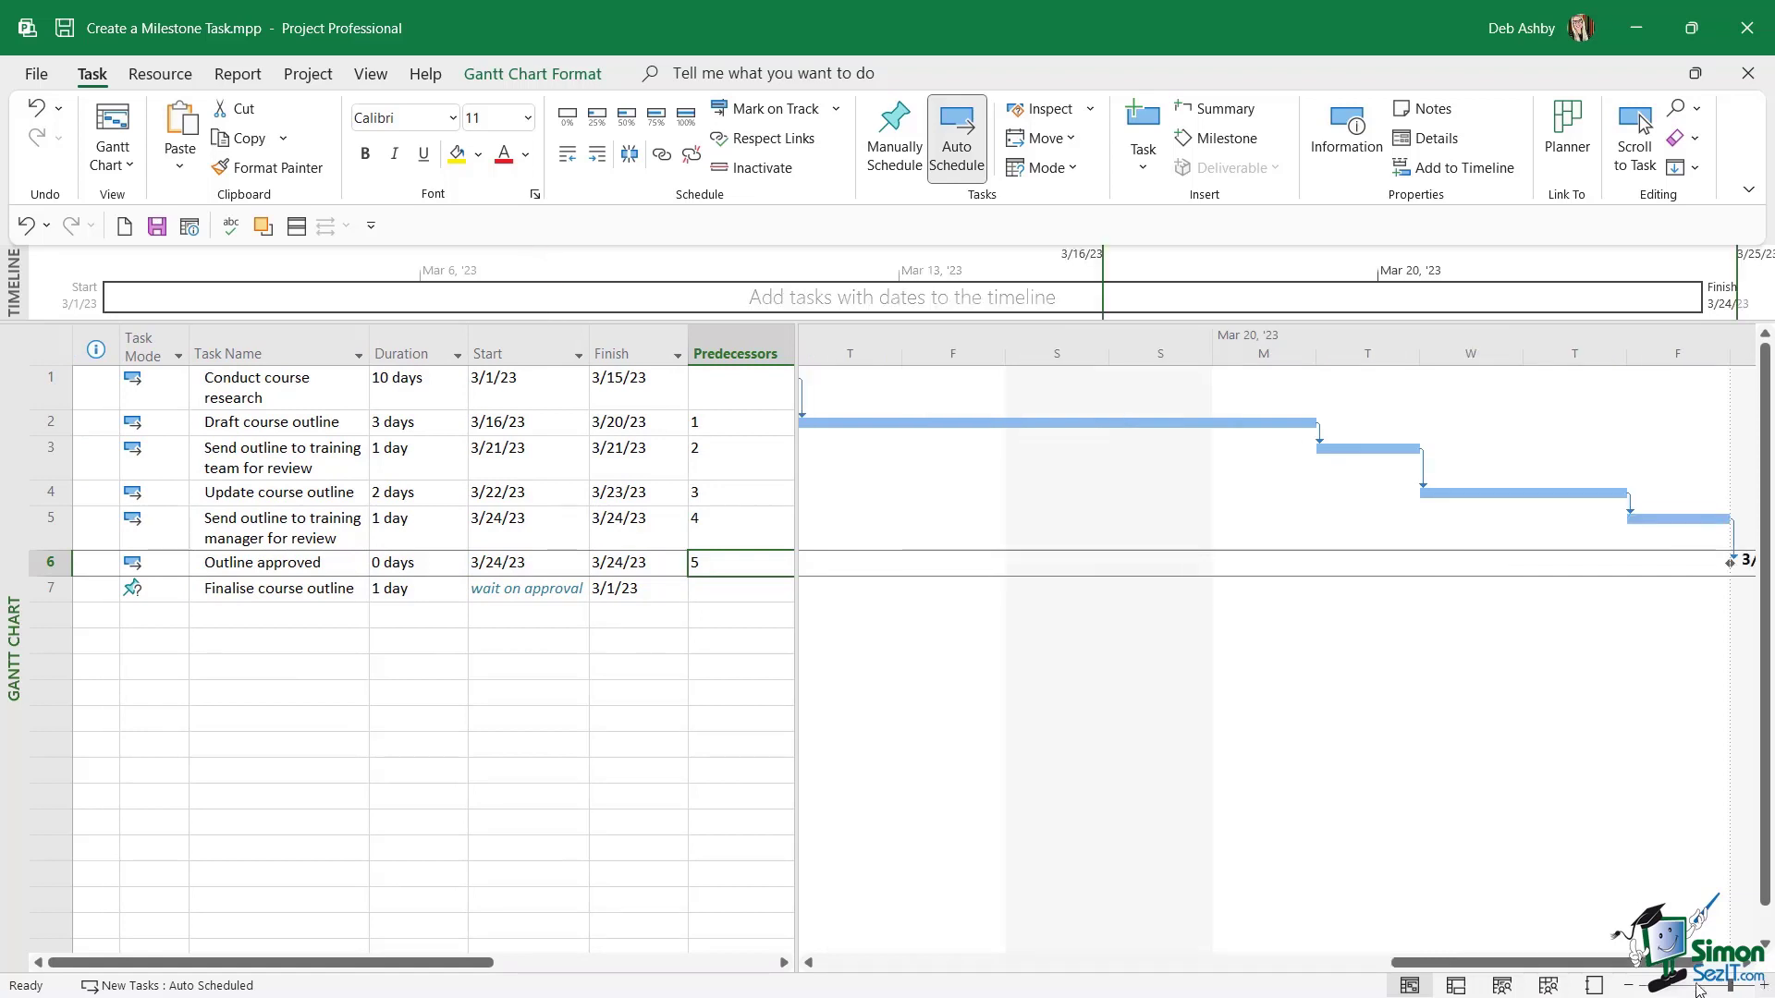
pyautogui.click(1766, 987)
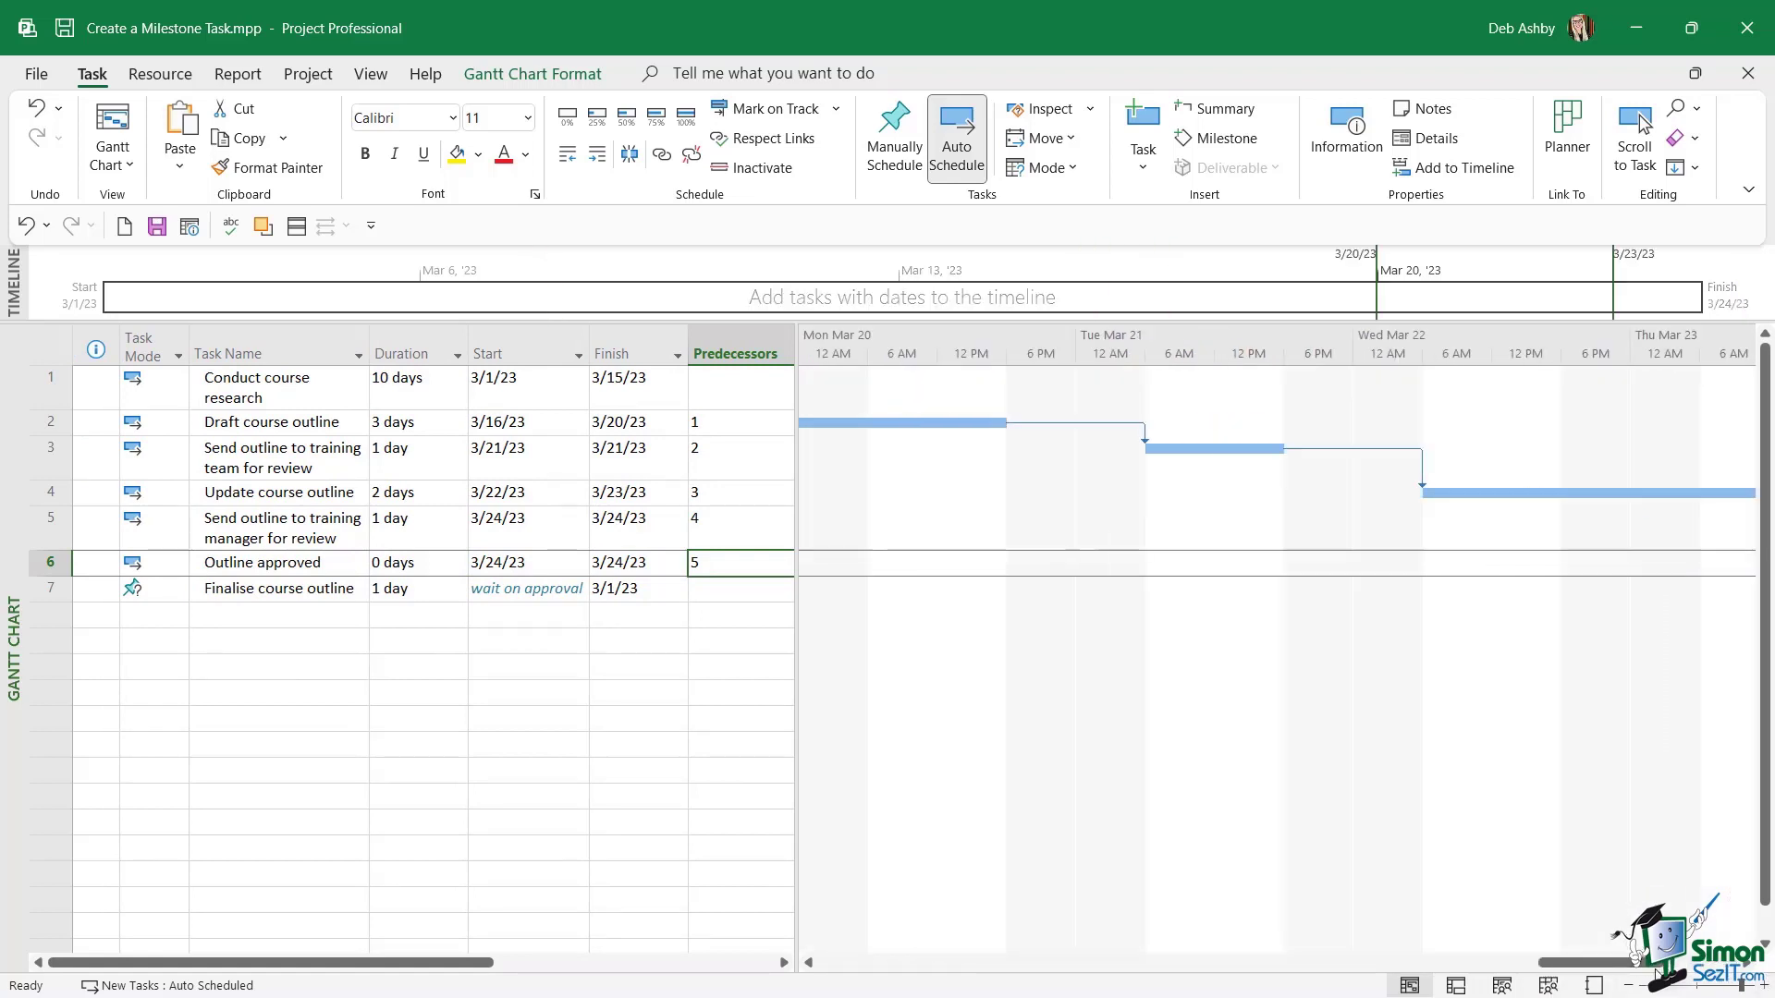
pyautogui.moveTo(1633, 963); pyautogui.dragTo(1706, 963)
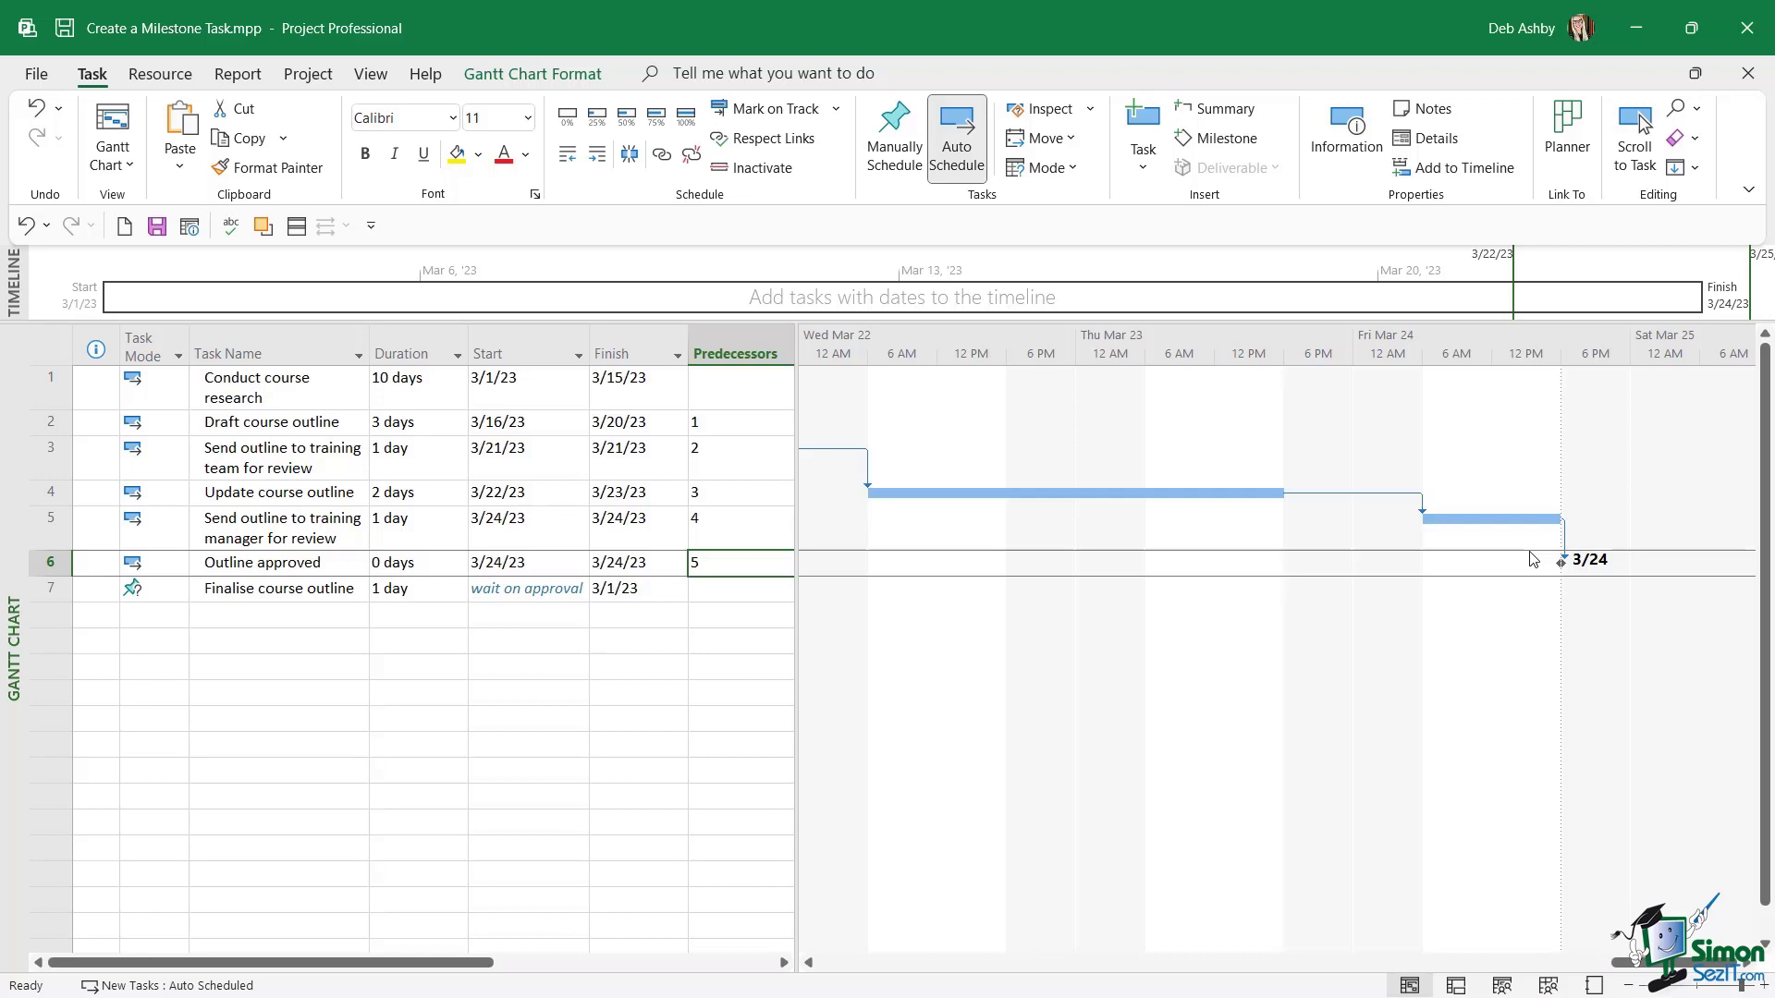
pyautogui.hotkey('ctrl', 'z')
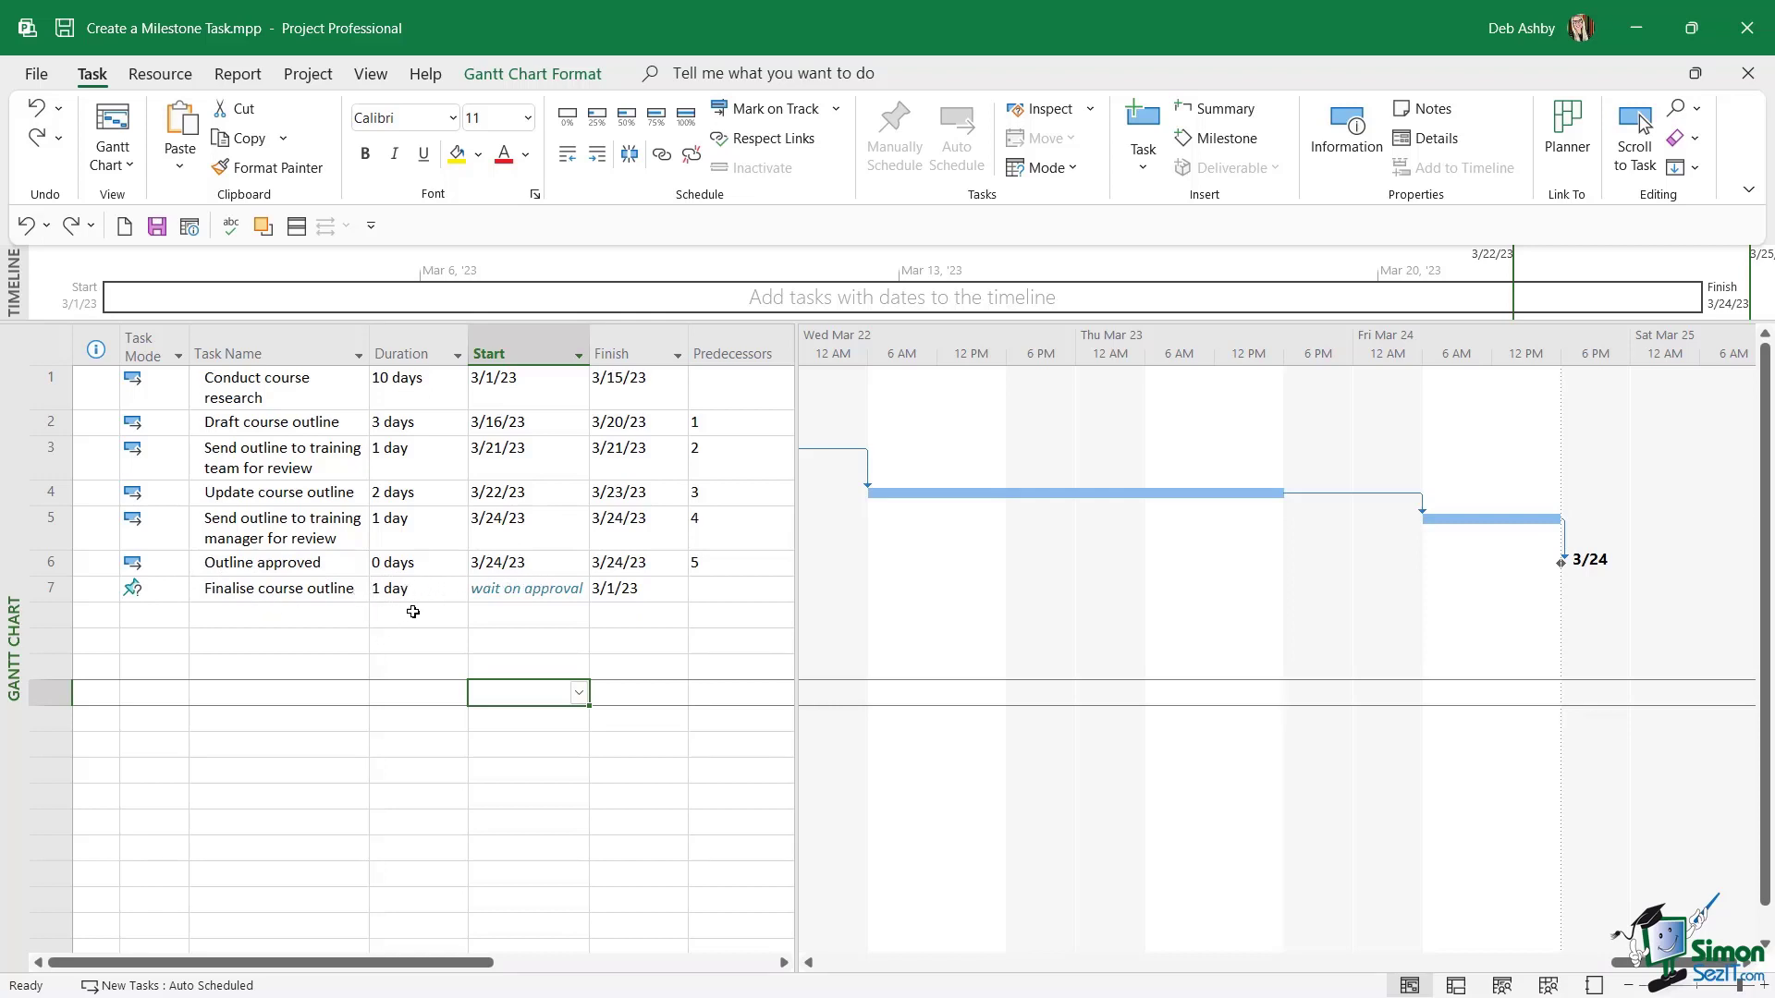
# Set the start date of the "Finalise course outline" task to March 27, 2023.
pyautogui.click(550, 588)
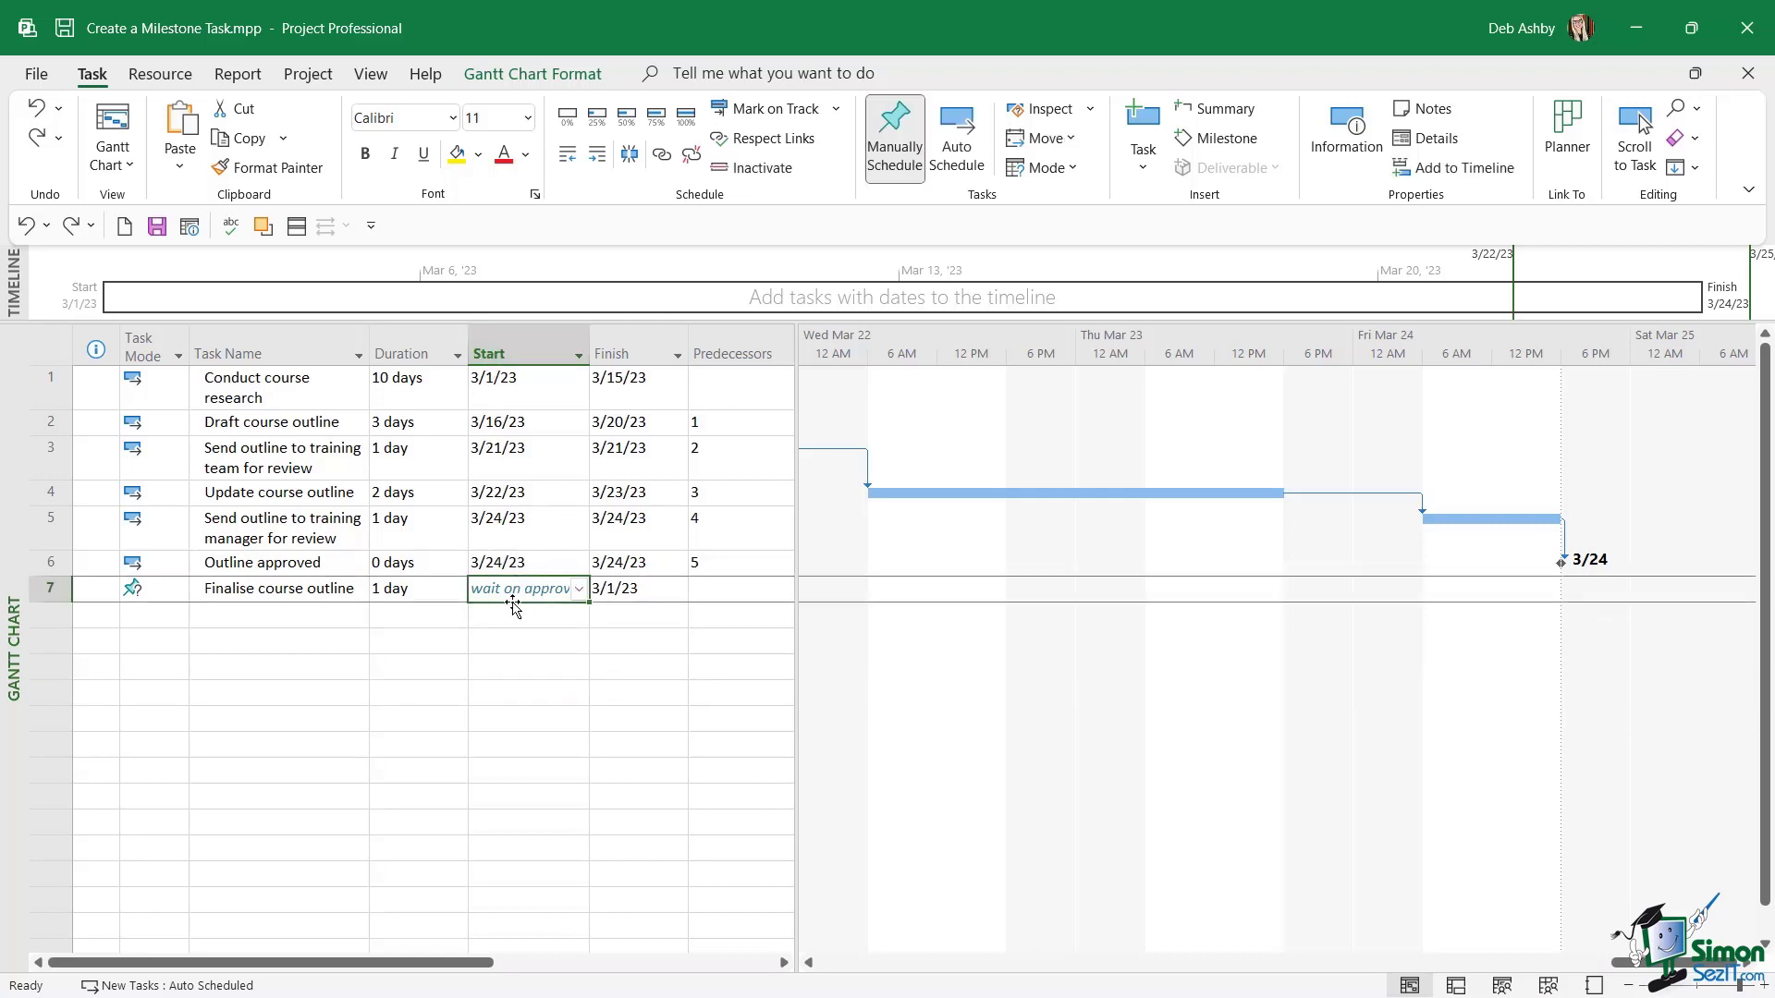
pyautogui.click(579, 590)
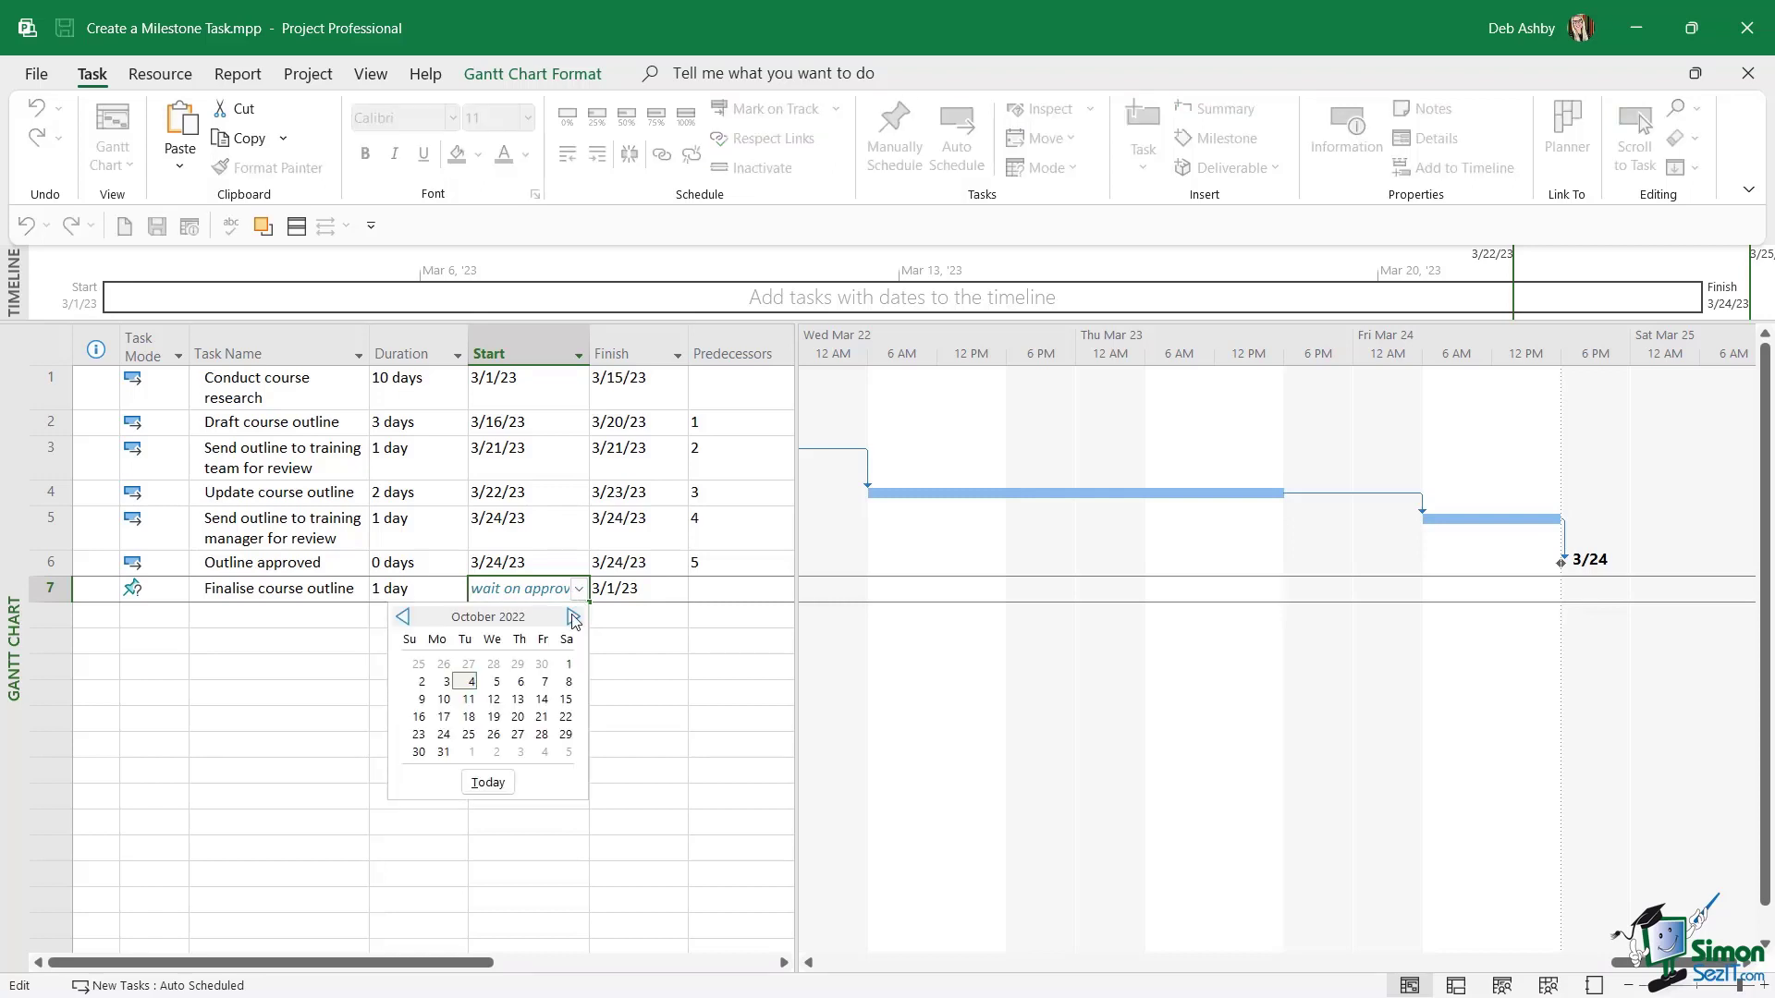
pyautogui.click(574, 620)
pyautogui.click(573, 618)
pyautogui.click(573, 617)
pyautogui.click(573, 617)
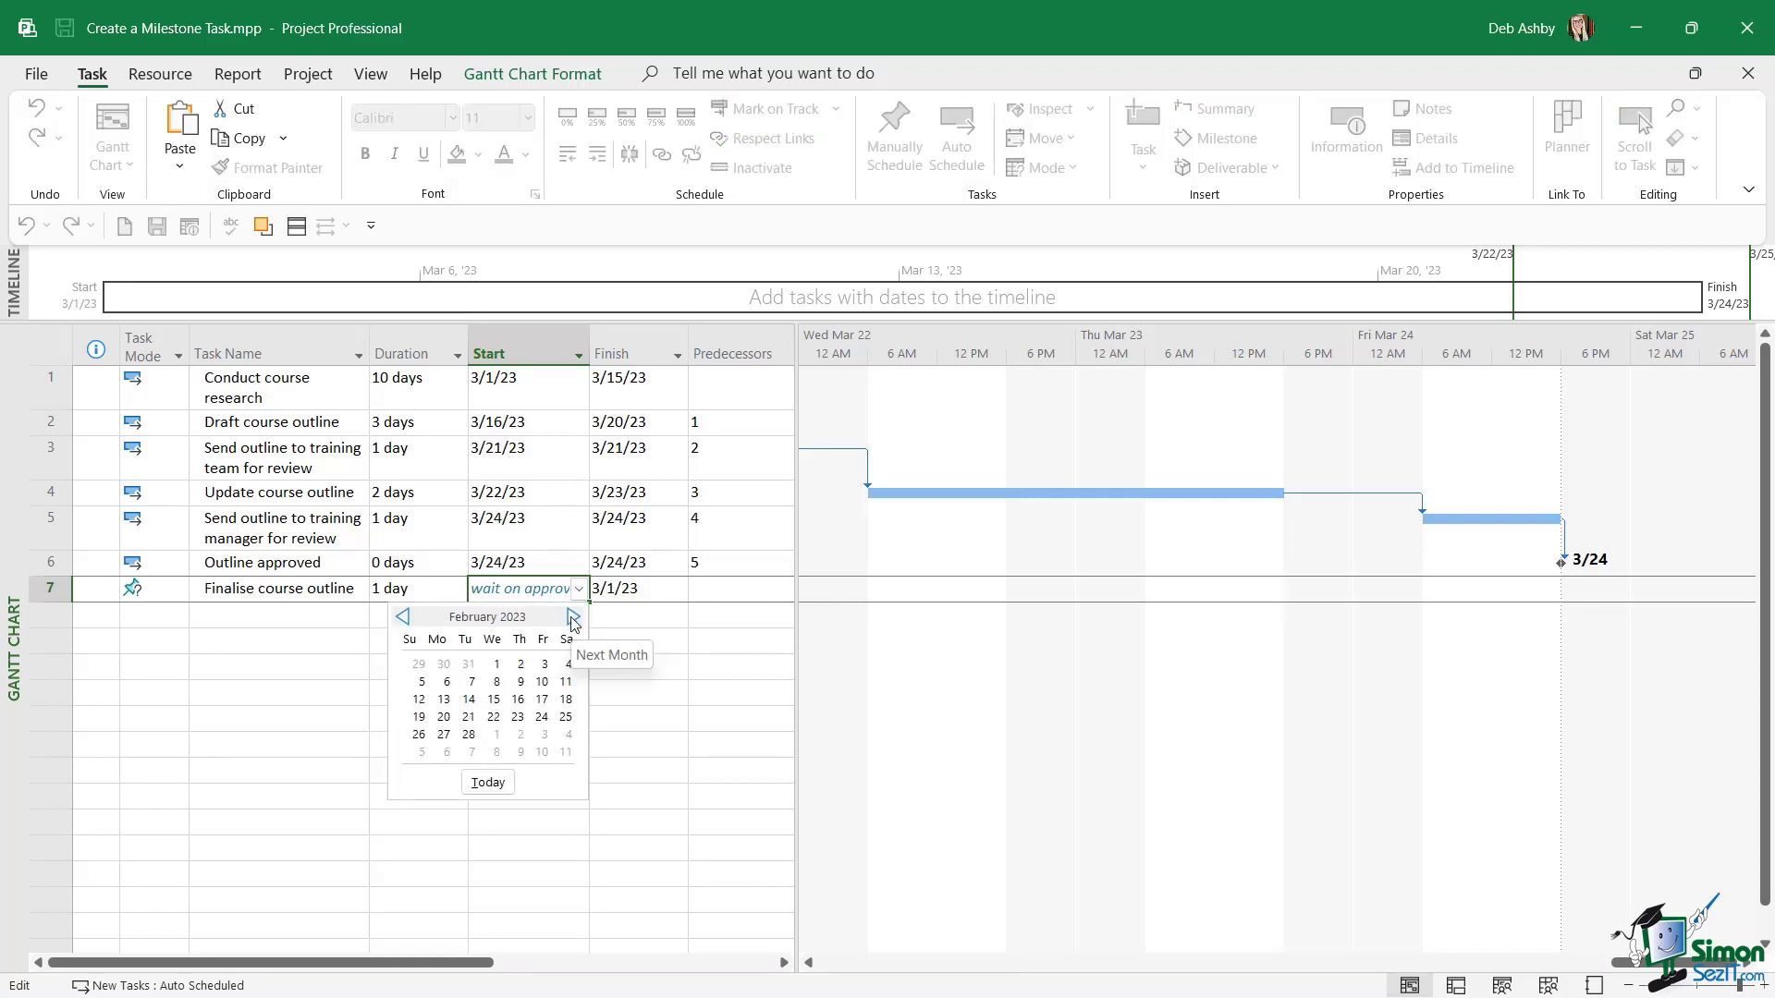
pyautogui.click(574, 618)
pyautogui.click(574, 617)
pyautogui.click(402, 616)
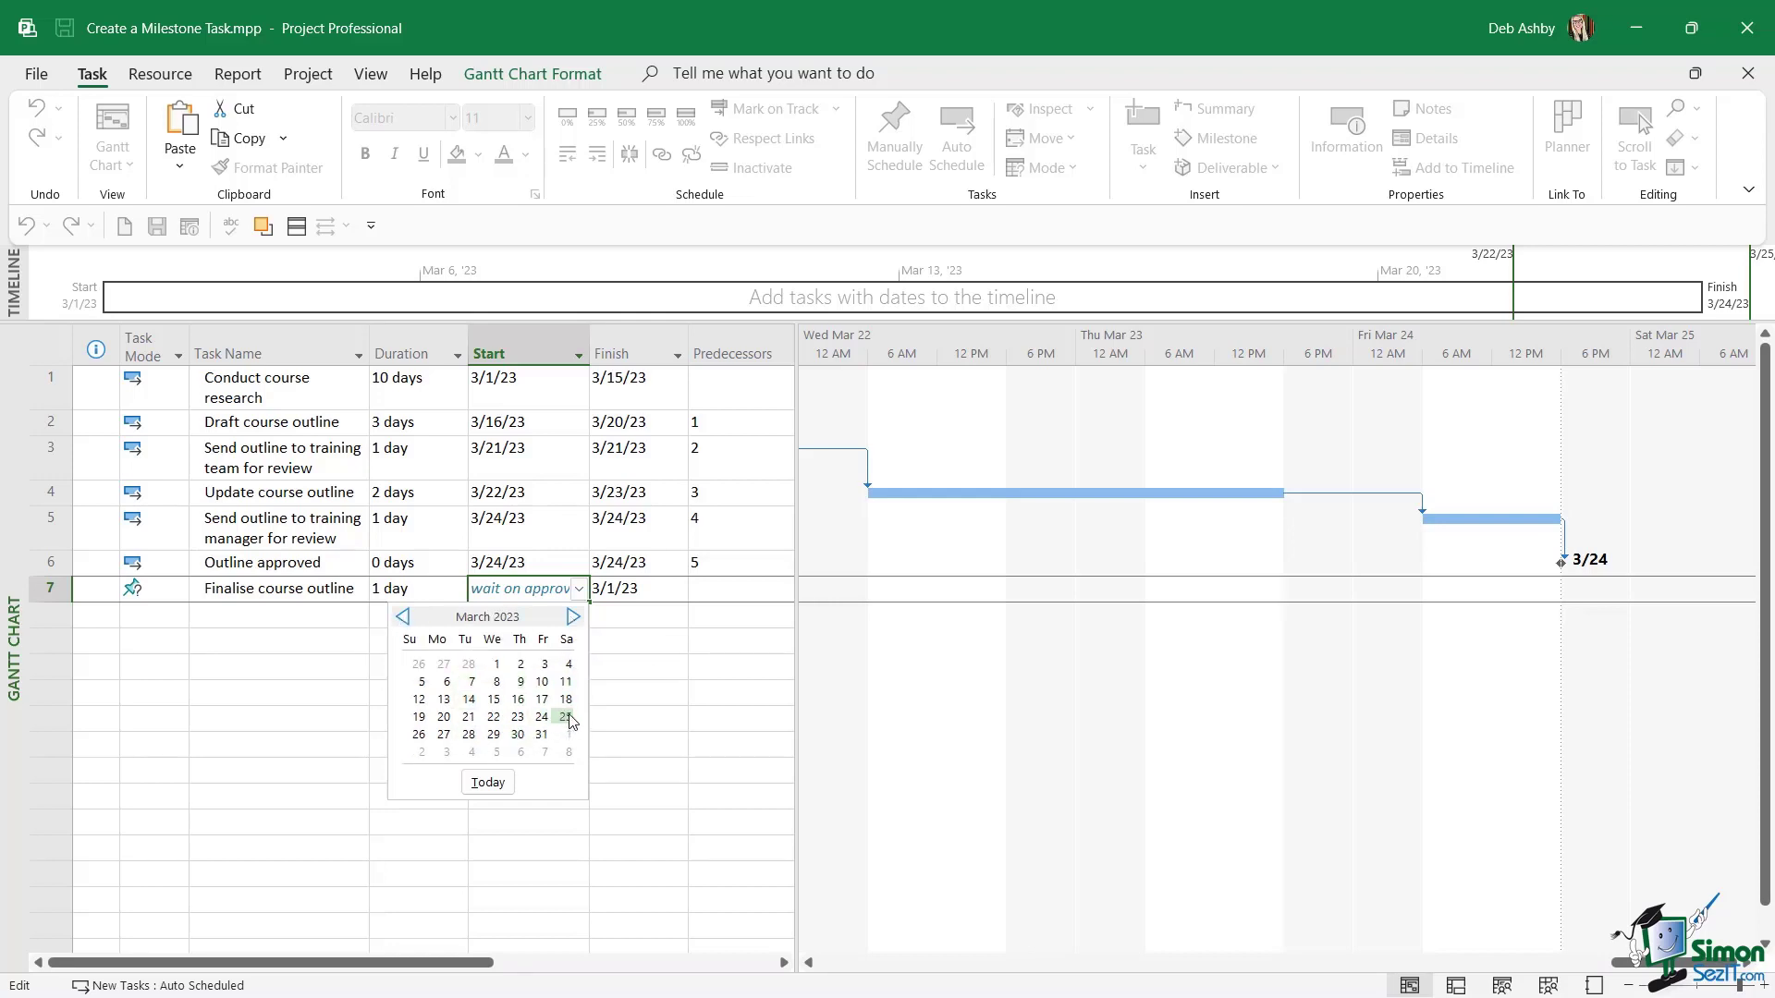
pyautogui.click(443, 735)
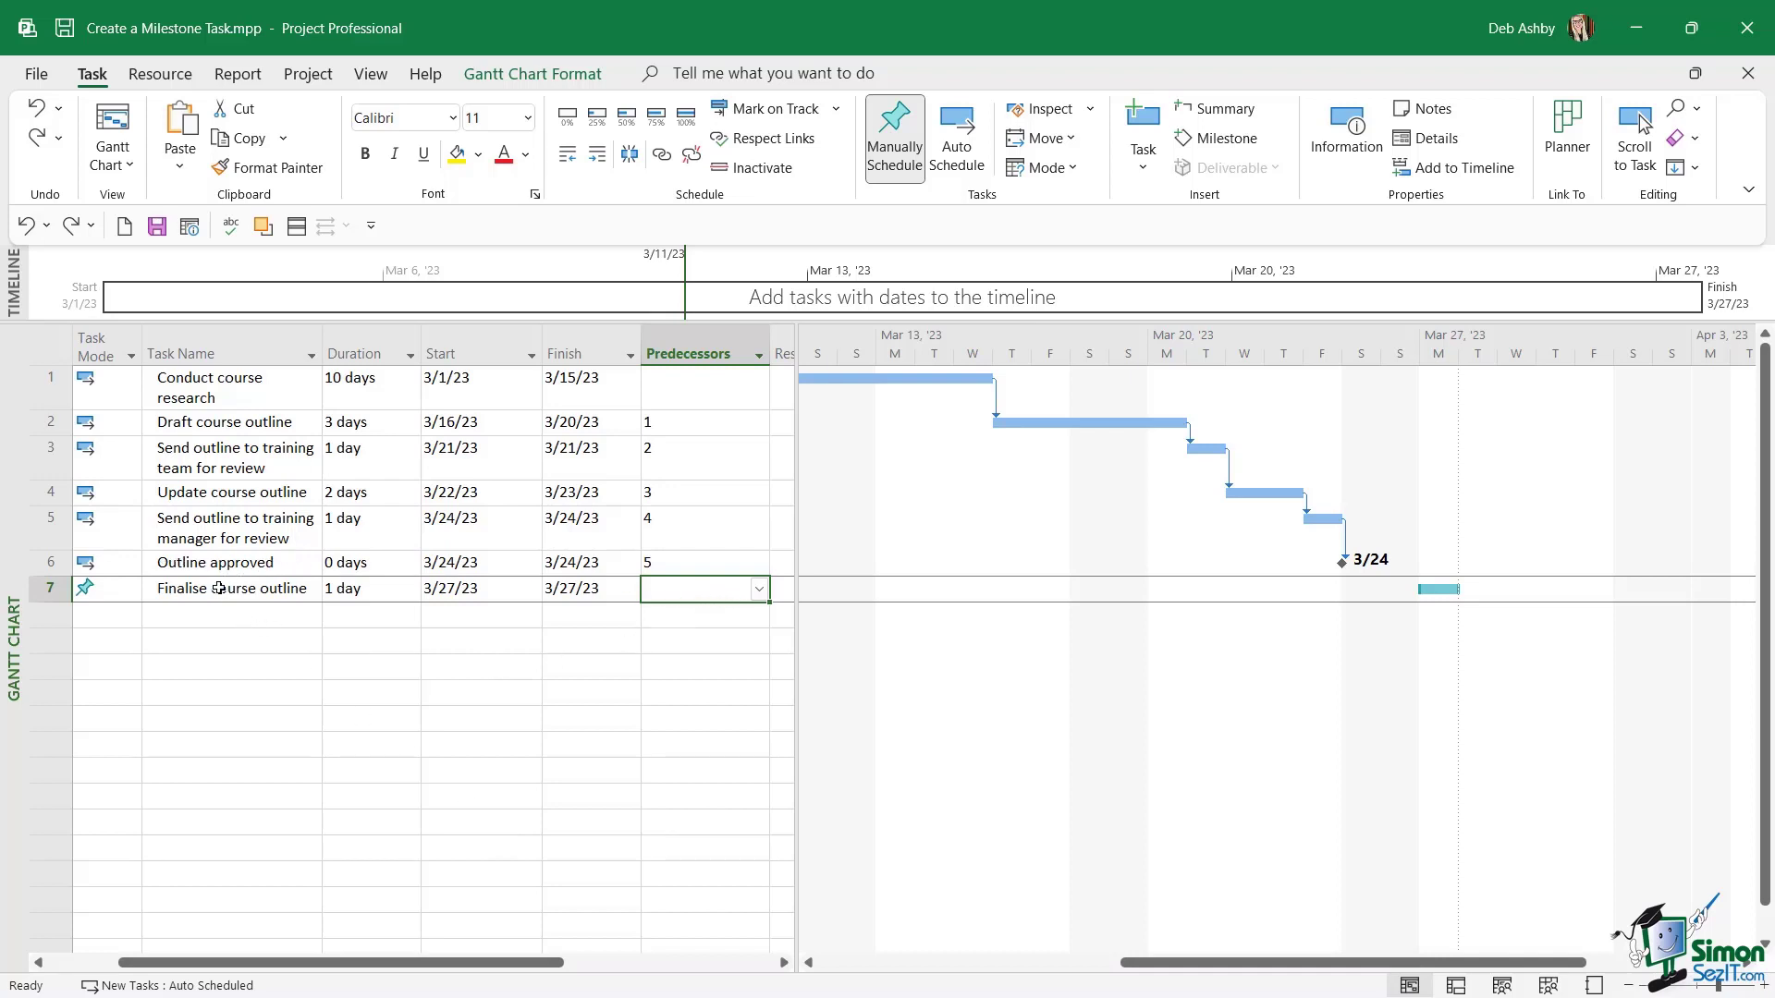
# Set task 6, "Outline approved", as the predecessor of the "Finalise course outline" task.
pyautogui.click(758, 588)
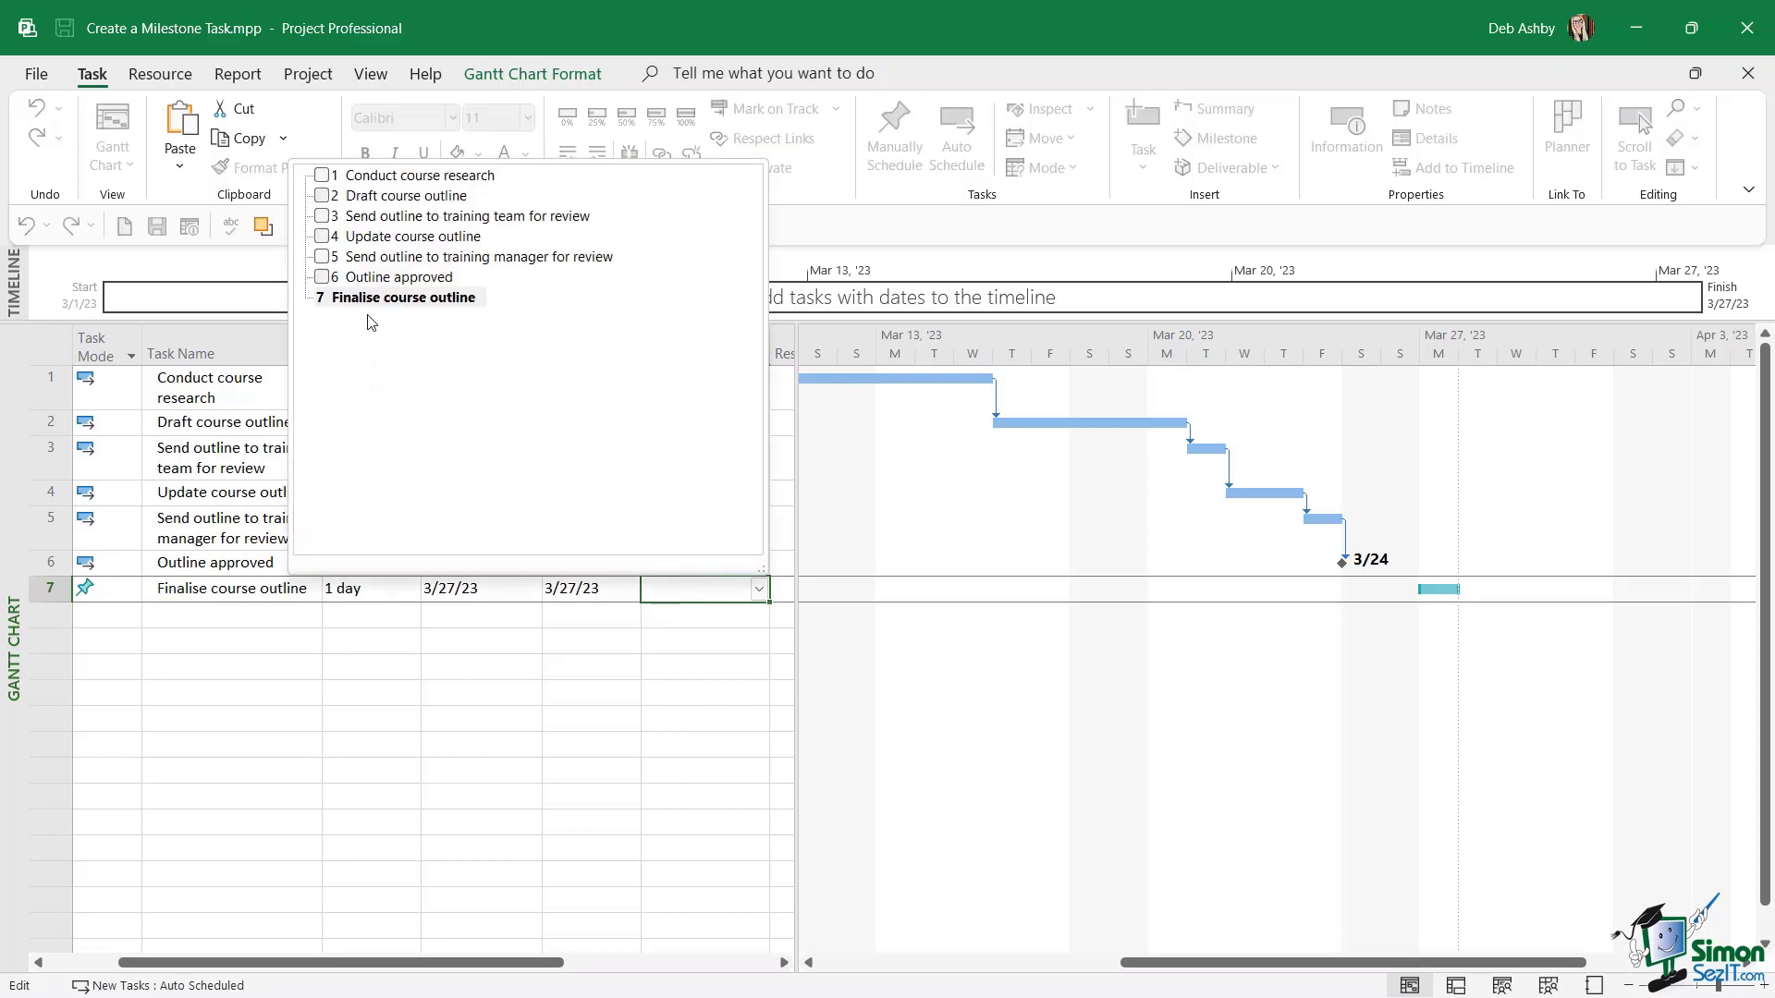
pyautogui.click(323, 277)
pyautogui.click(499, 666)
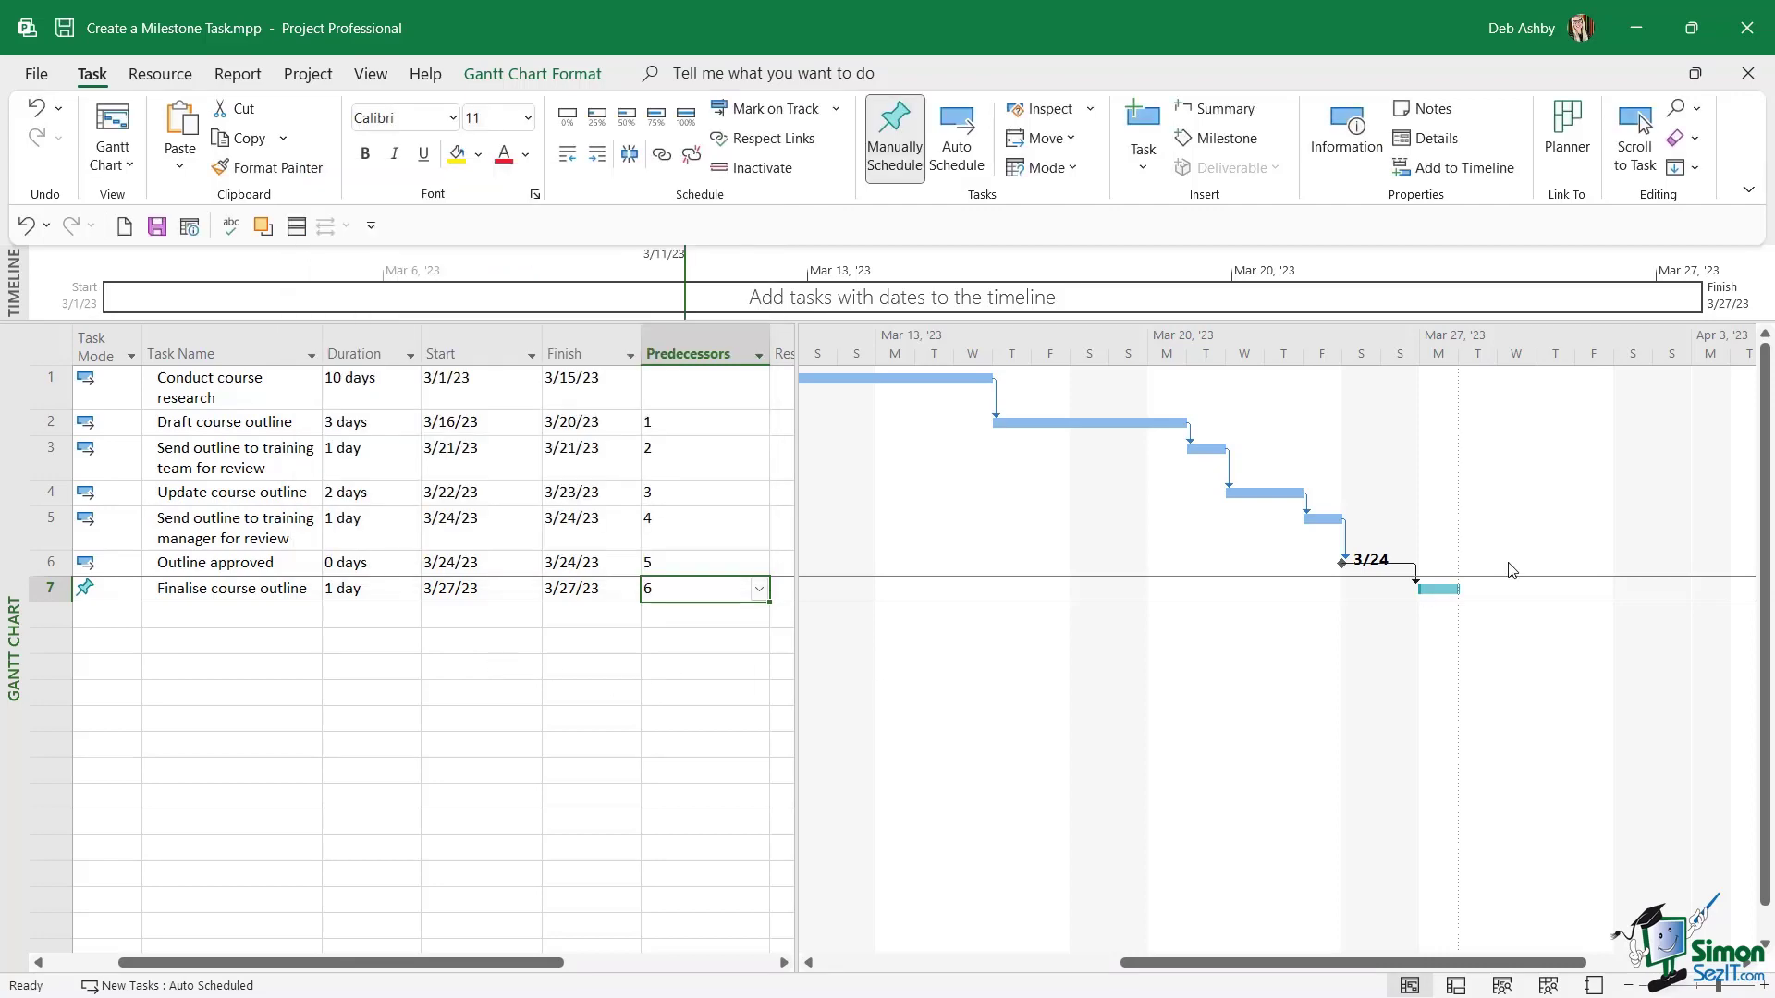